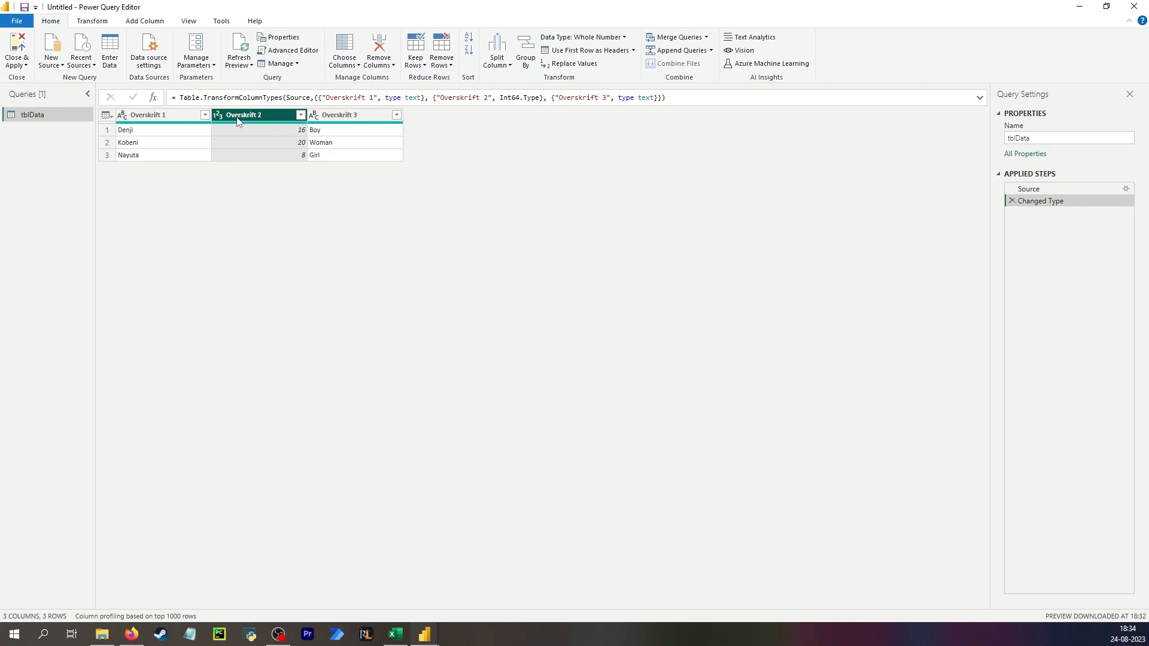
# - Rename the Overskrift 2 column header to age
pyautogui.doubleClick(243, 117)
pyautogui.write('Age')
pyautogui.press('Return')
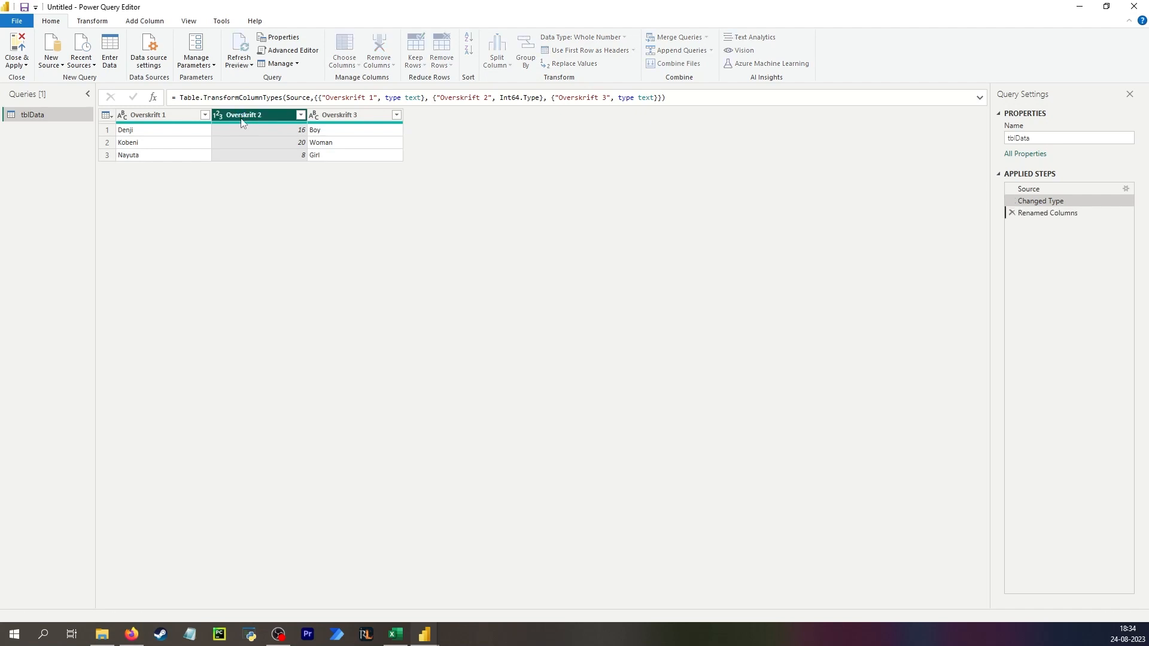
pyautogui.doubleClick(240, 117)
pyautogui.write('a')
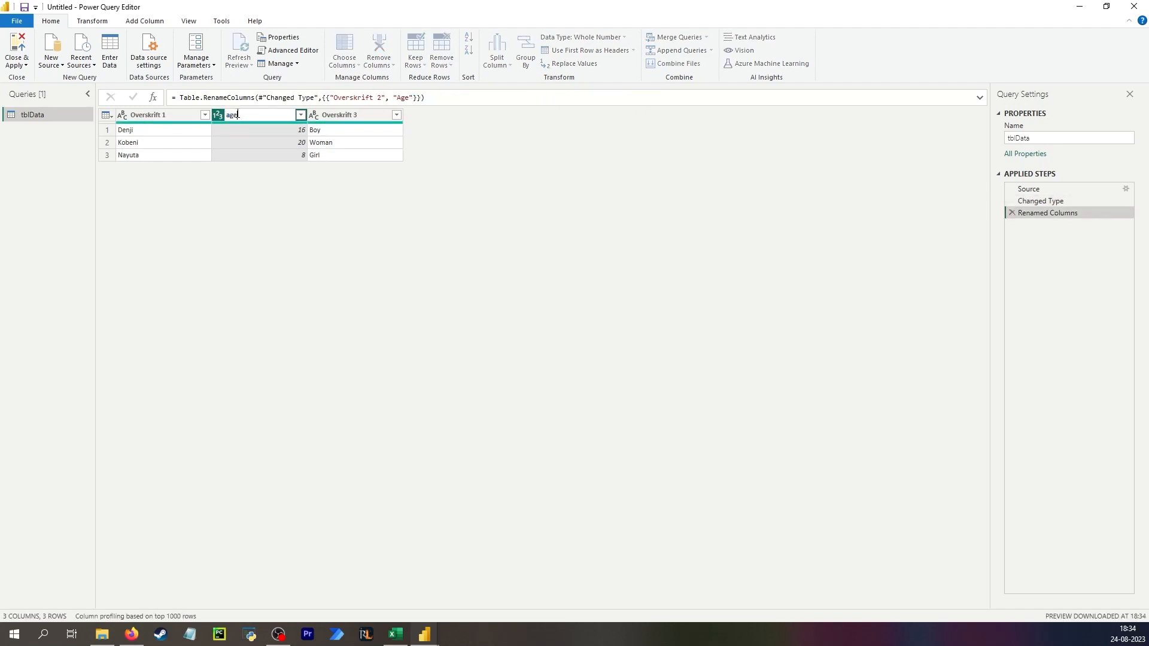
pyautogui.write('ge')
pyautogui.press('Return')
# - Delete the Renamed Columns applied step
pyautogui.doubleClick(253, 116)
pyautogui.click(253, 116)
pyautogui.press('Return')
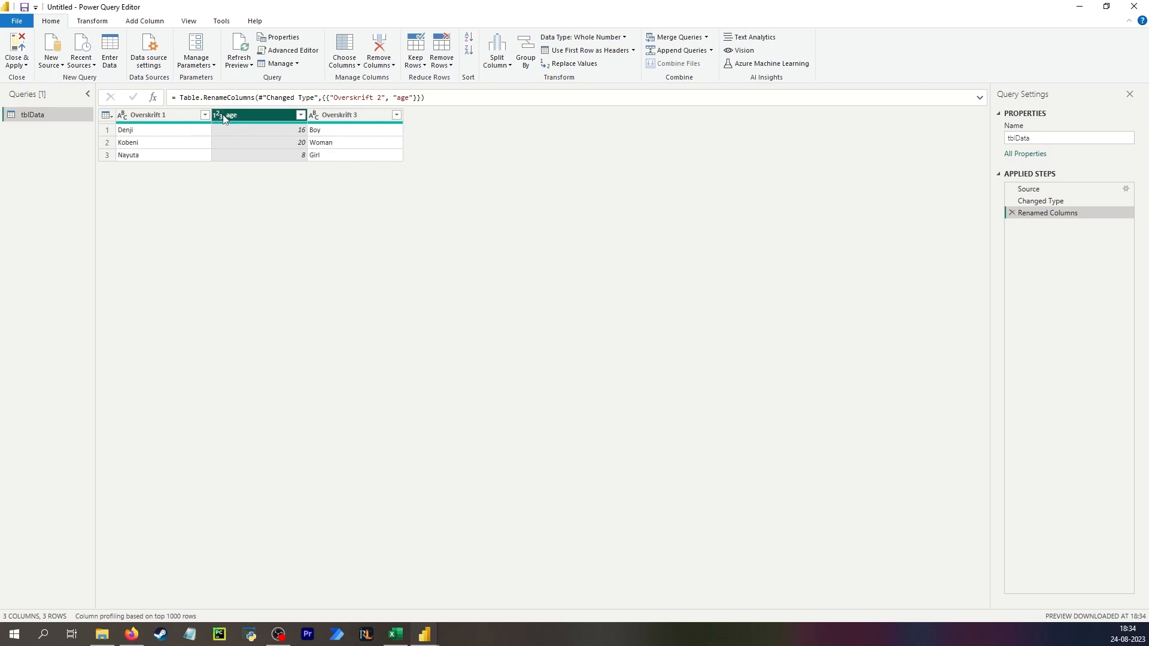
pyautogui.click(1010, 213)
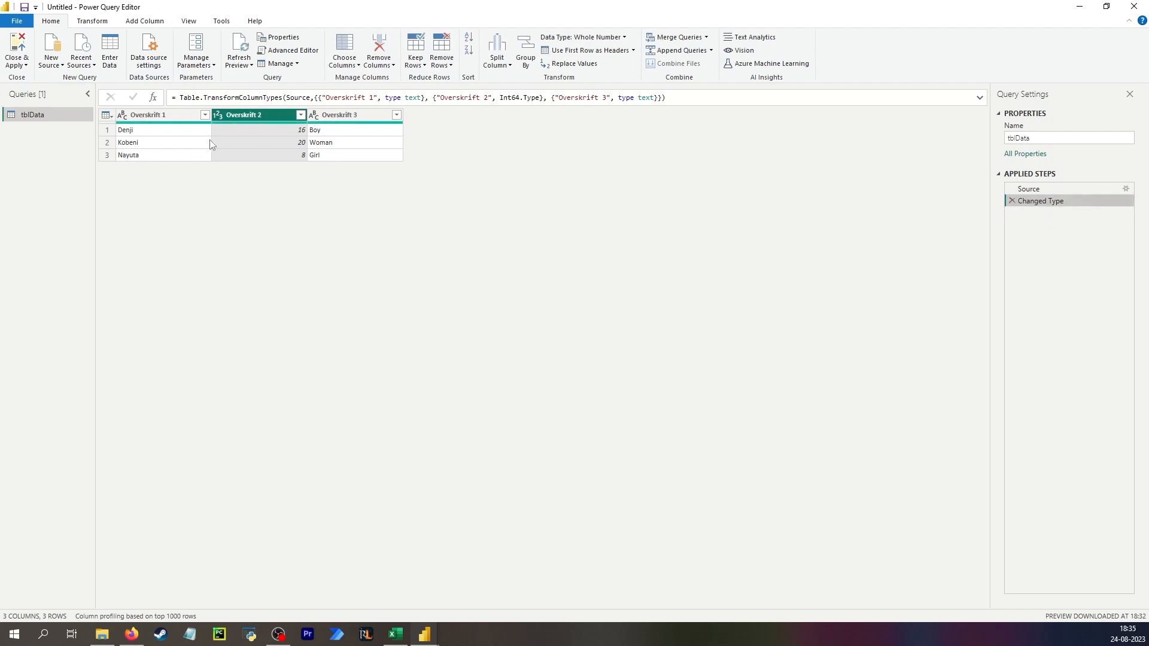
# - Add a custom step with the formula Table.ColumnNames(#"Changed Type")
pyautogui.click(131, 143)
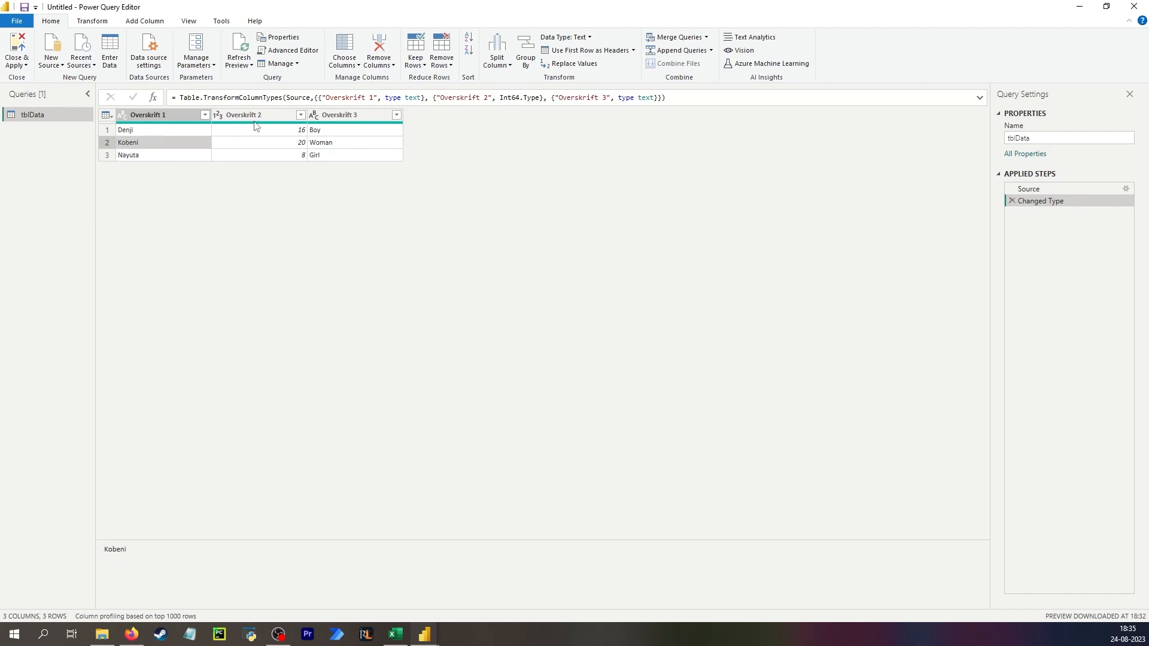
pyautogui.click(258, 119)
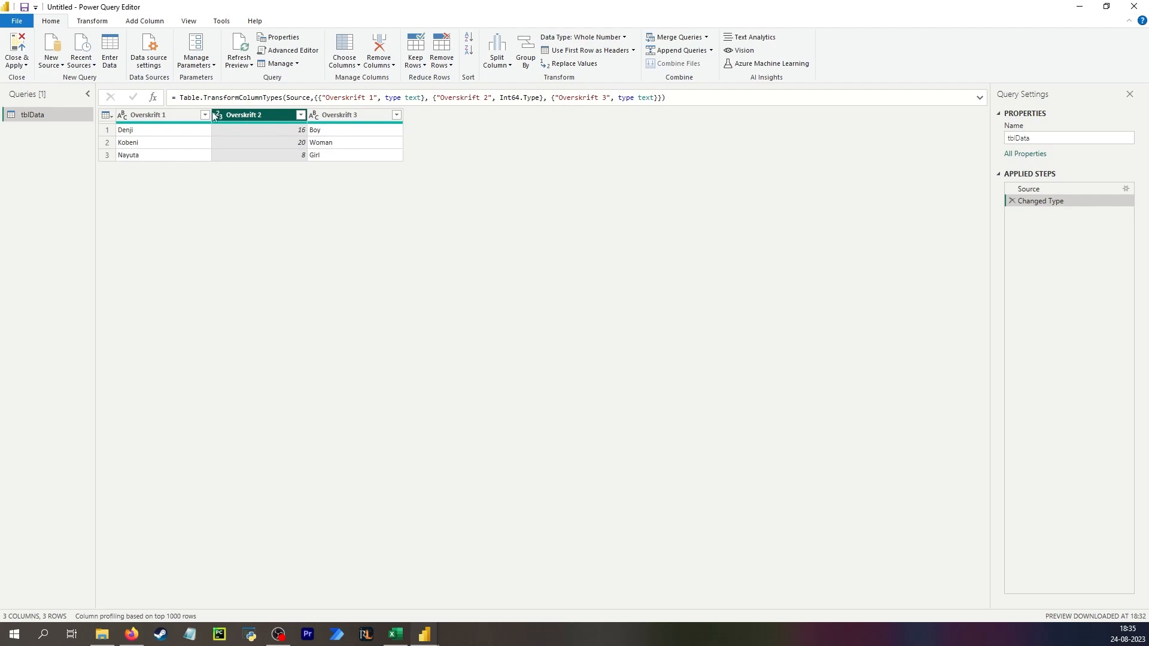
pyautogui.click(153, 97)
pyautogui.moveTo(251, 100); pyautogui.dragTo(181, 99)
pyautogui.hotkey('ctrl', 'c')
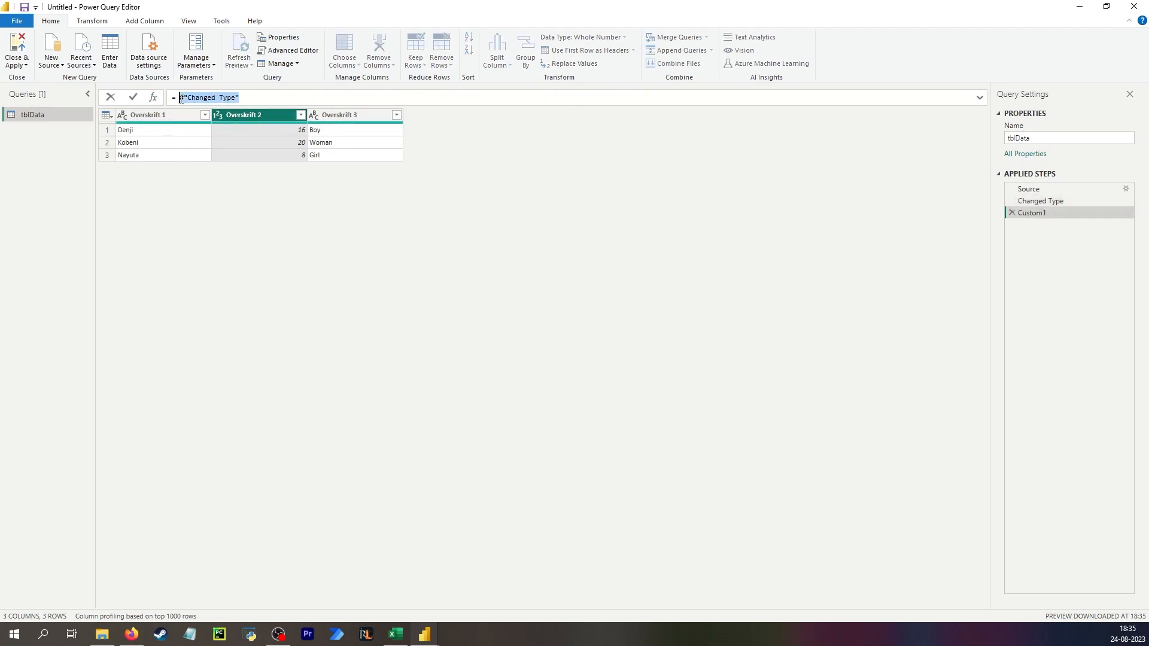
pyautogui.write('c')
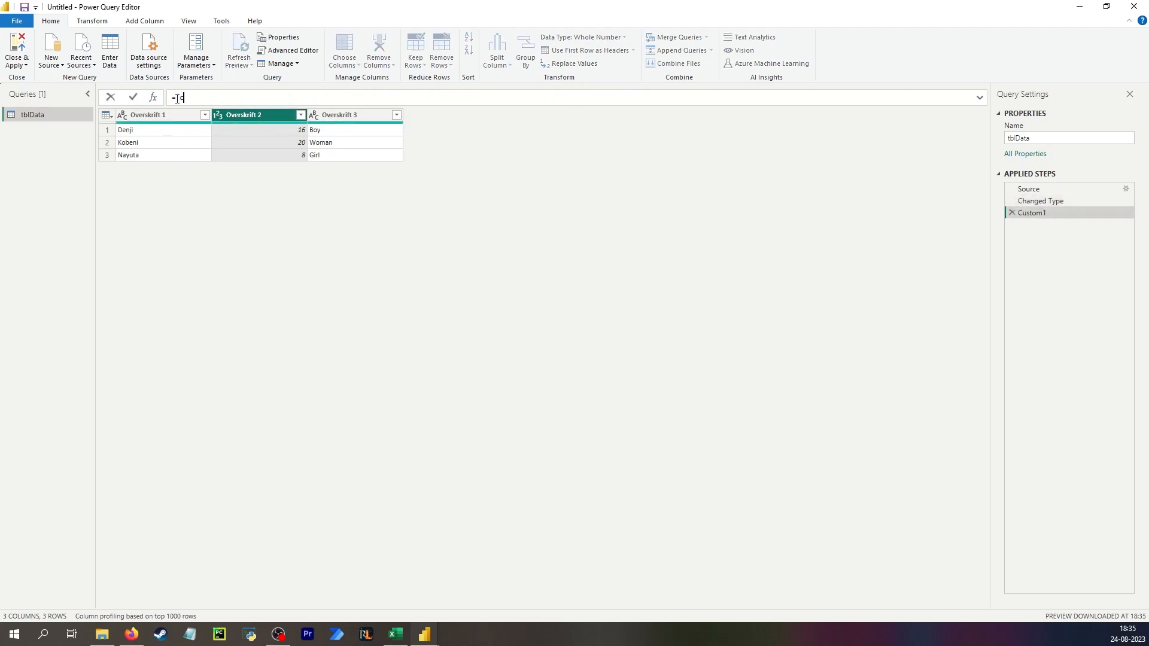
pyautogui.write('olumn')
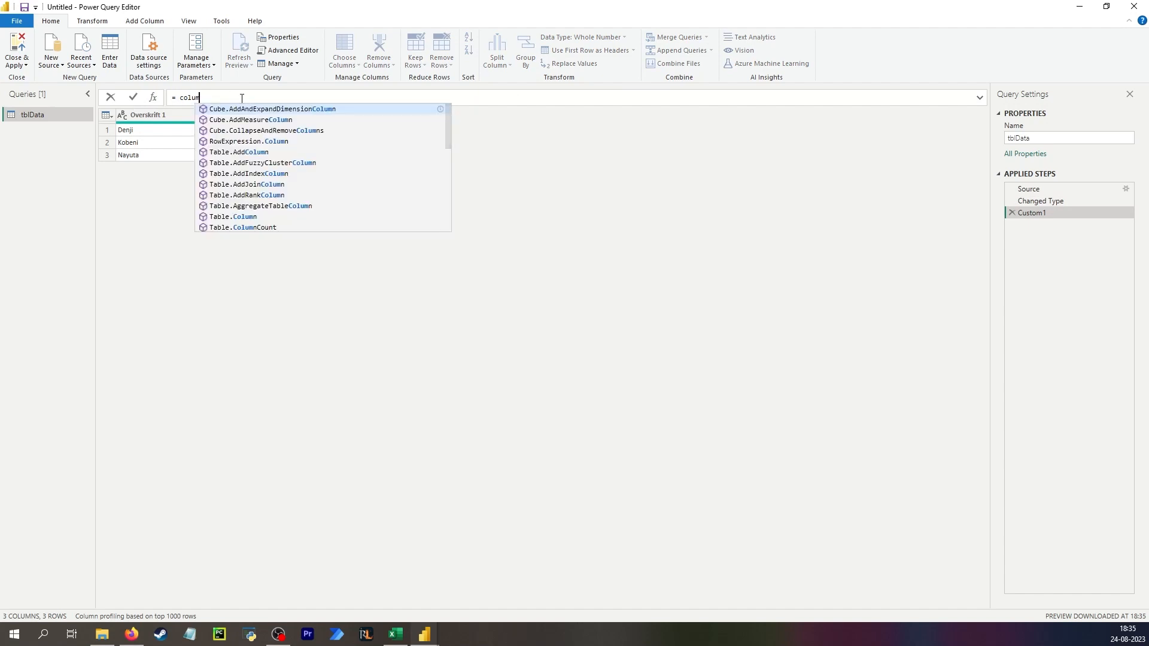
pyautogui.press('Tab')
pyautogui.write('(')
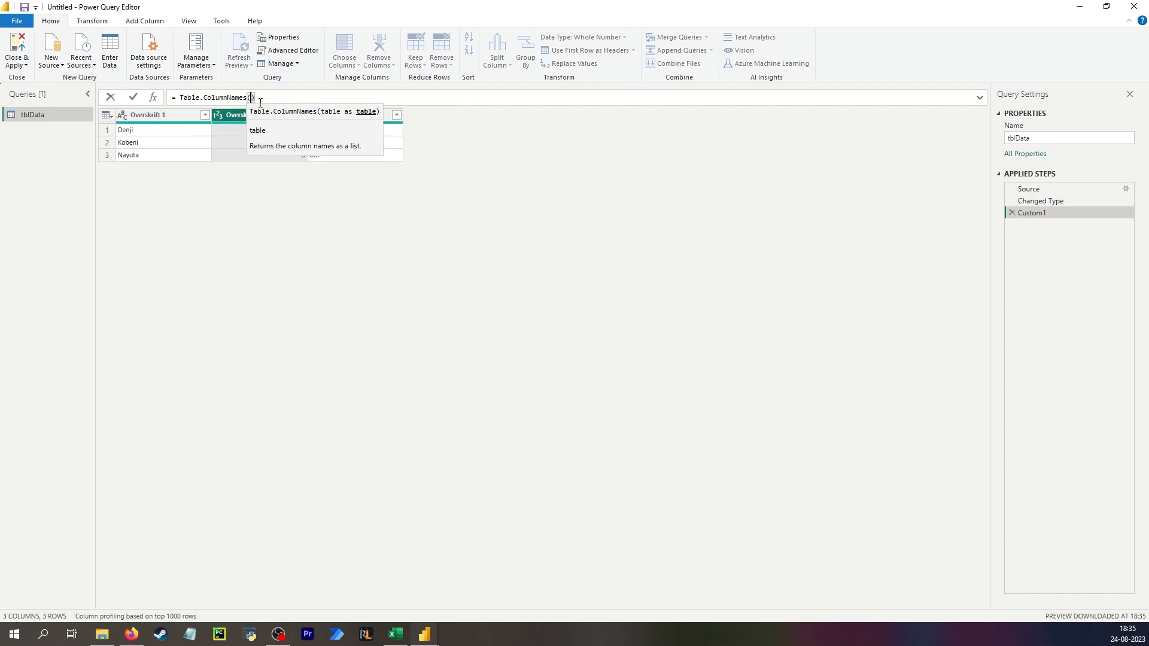
pyautogui.hotkey('ctrl', 'v')
pyautogui.press('Return')
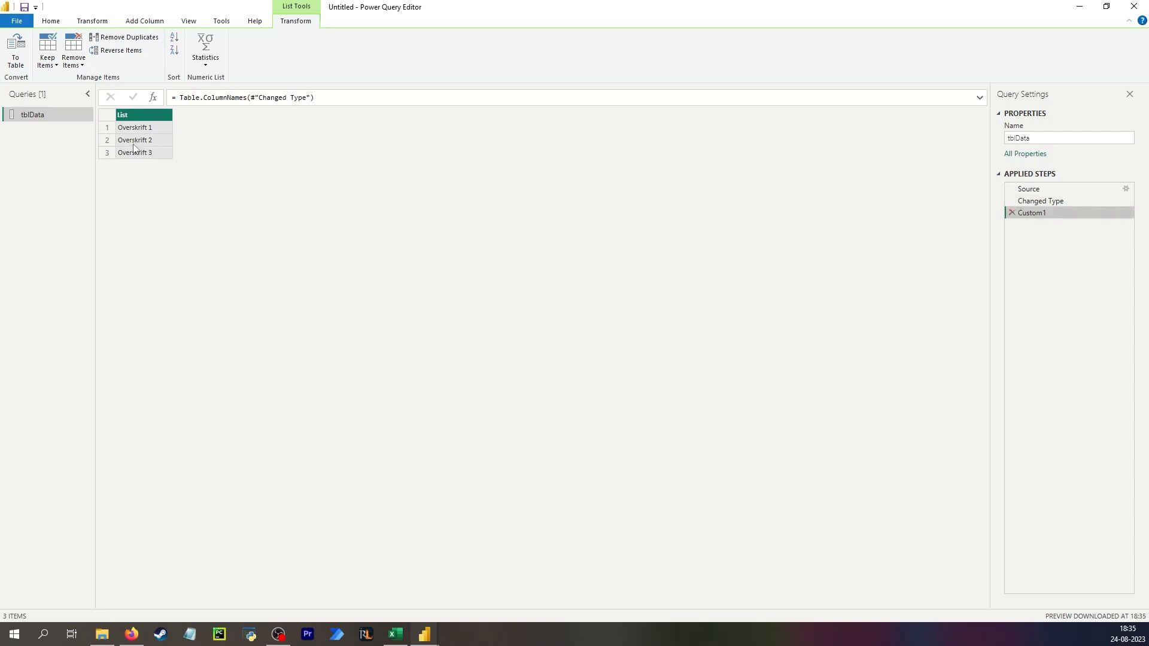
# - Rename the new applied step to Grab column names
pyautogui.press('F2')
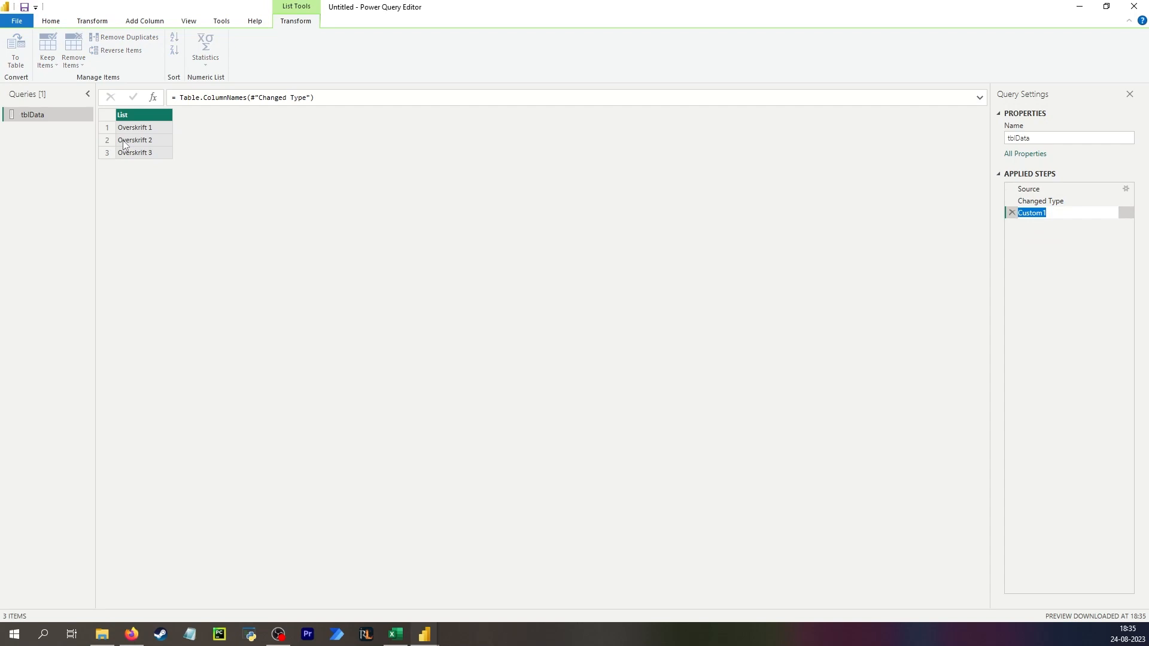
pyautogui.write('Grab column names')
pyautogui.press('Return')
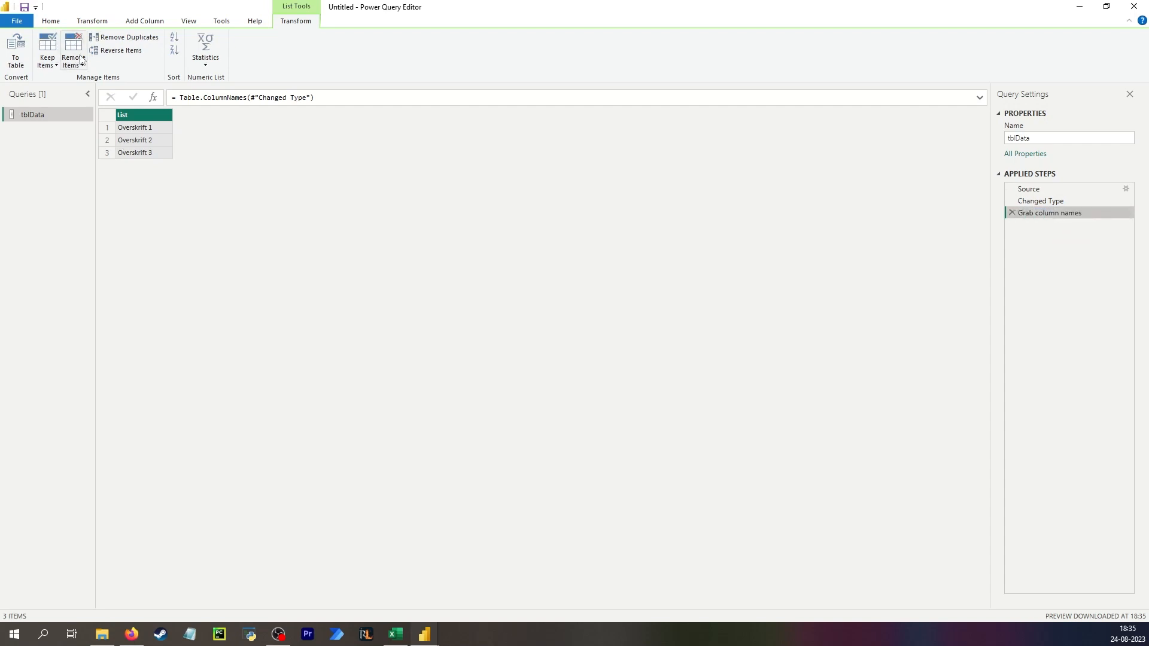
# - Add a custom step with the formula #"Grab column names"{1} to return the second column name
pyautogui.click(152, 99)
pyautogui.click(272, 96)
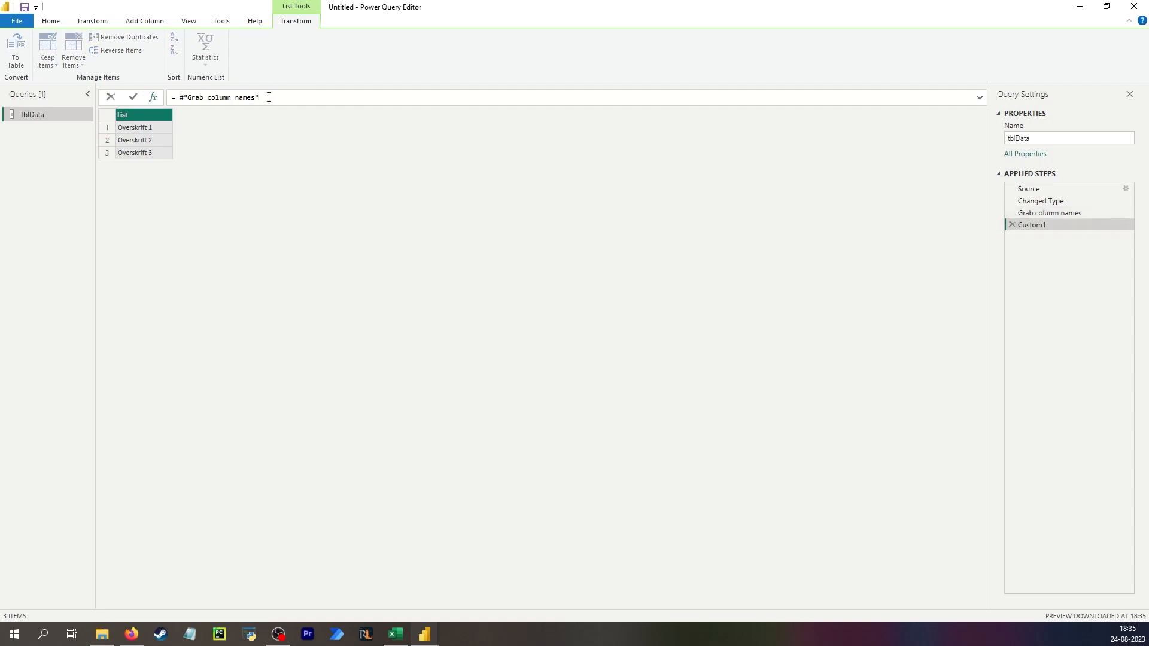
pyautogui.write('{1}')
pyautogui.press('Return')
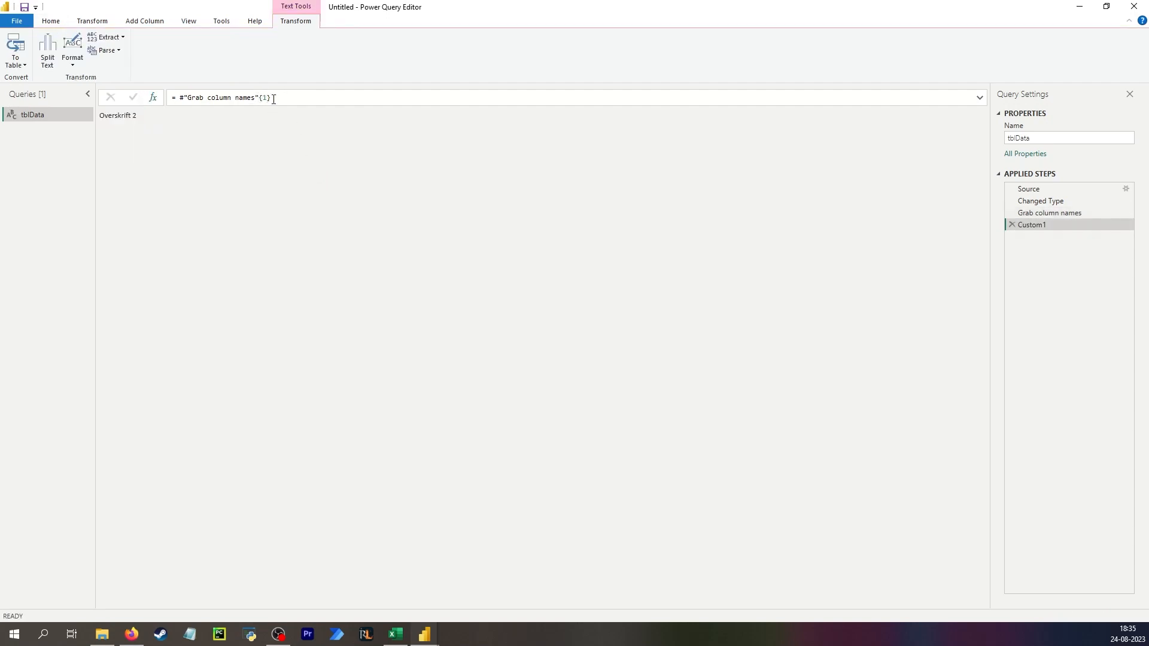
# - Rename the new applied step to Name of second column
pyautogui.doubleClick(1042, 225)
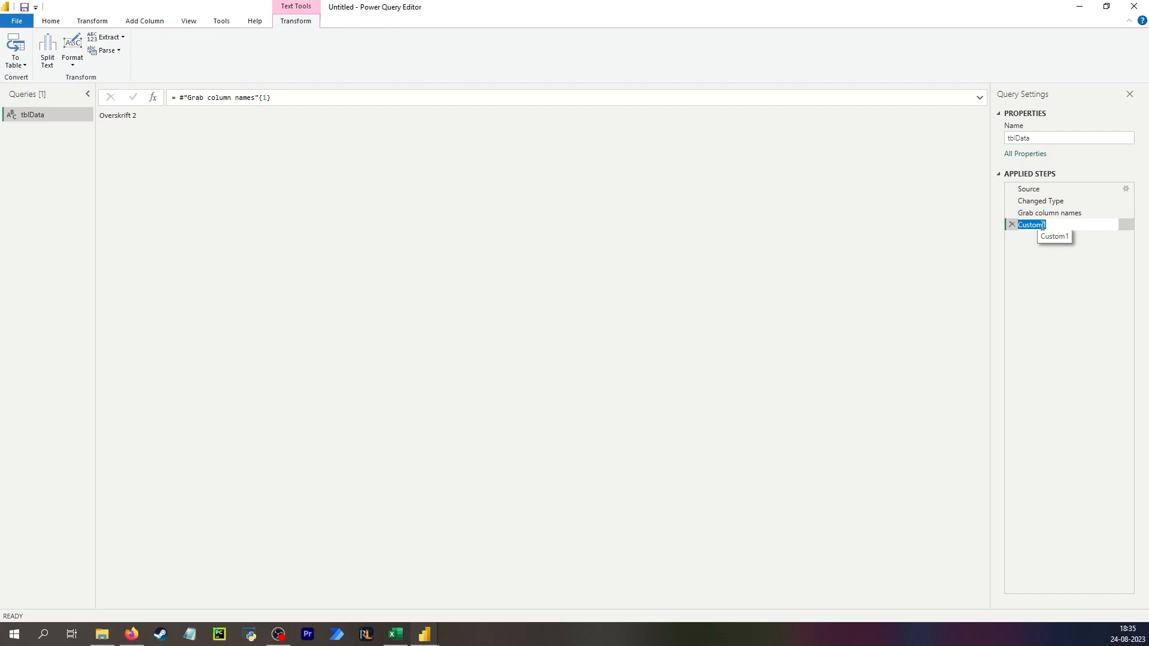
pyautogui.write('Name of second column')
pyautogui.press('Return')
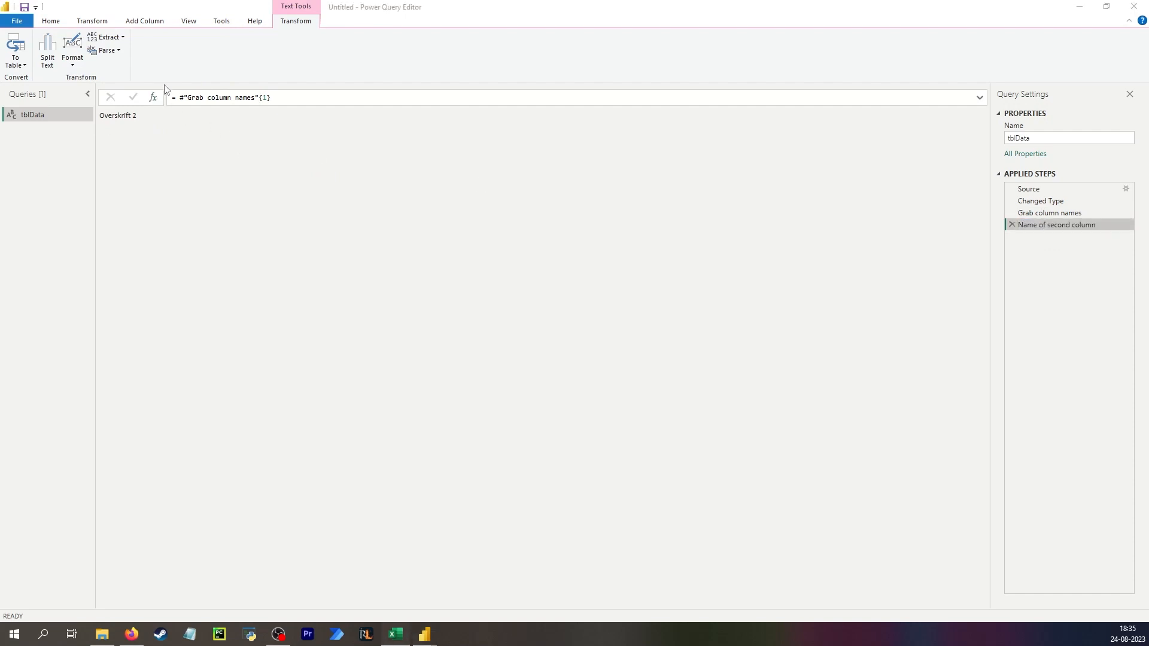
# - Add a custom step with the formula Source{1} to return the second row
pyautogui.click(153, 98)
pyautogui.moveTo(273, 97); pyautogui.dragTo(182, 95)
pyautogui.write('Source')
pyautogui.press('Return')
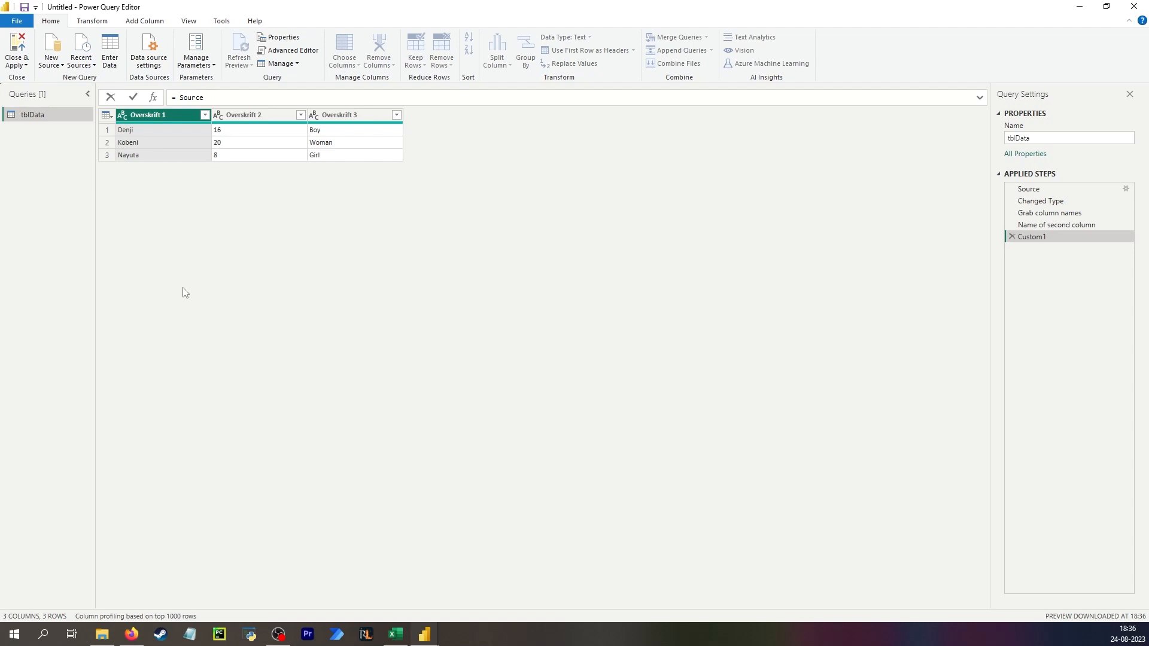
pyautogui.click(131, 144)
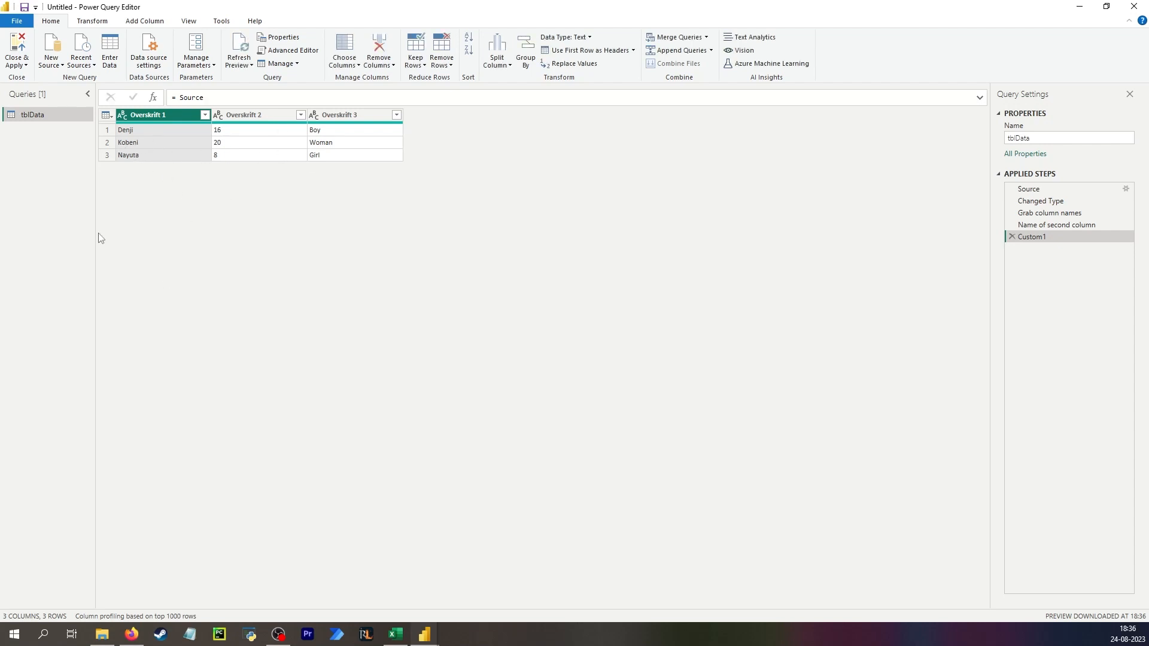
pyautogui.click(157, 145)
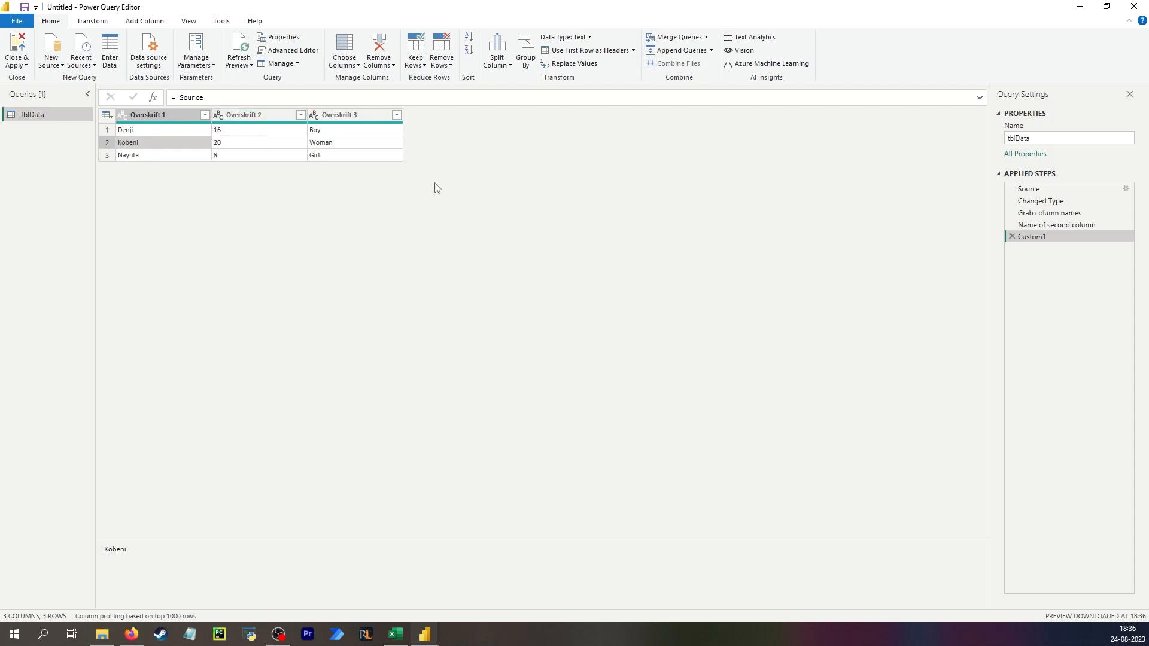
pyautogui.click(244, 96)
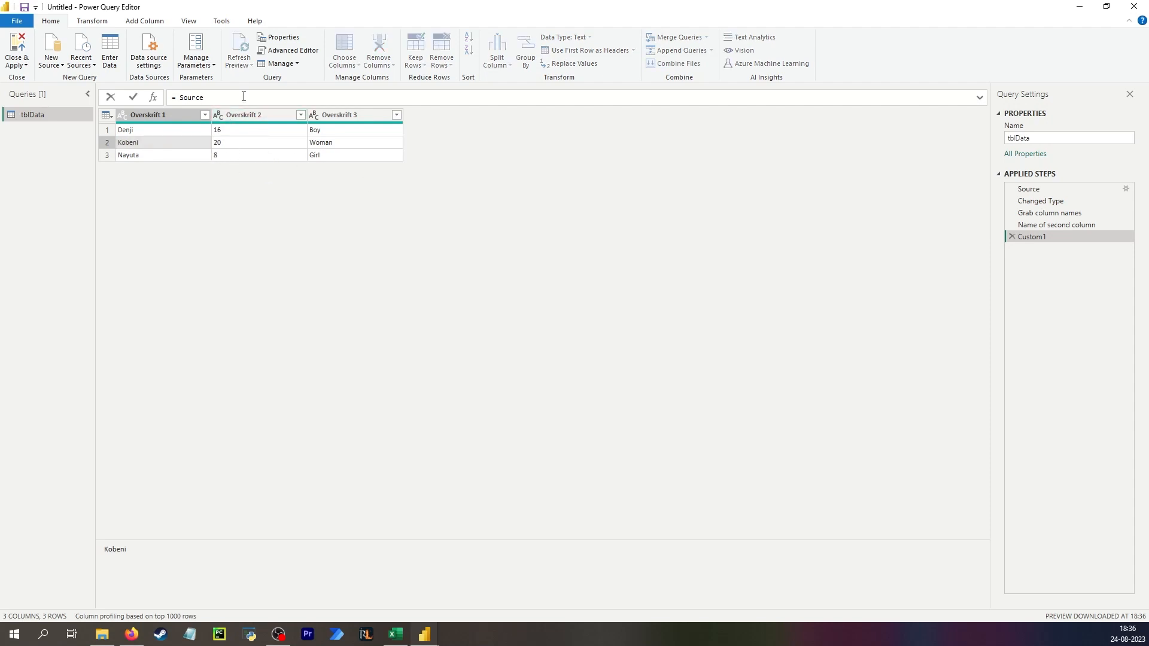
pyautogui.write('{1}')
pyautogui.press('Return')
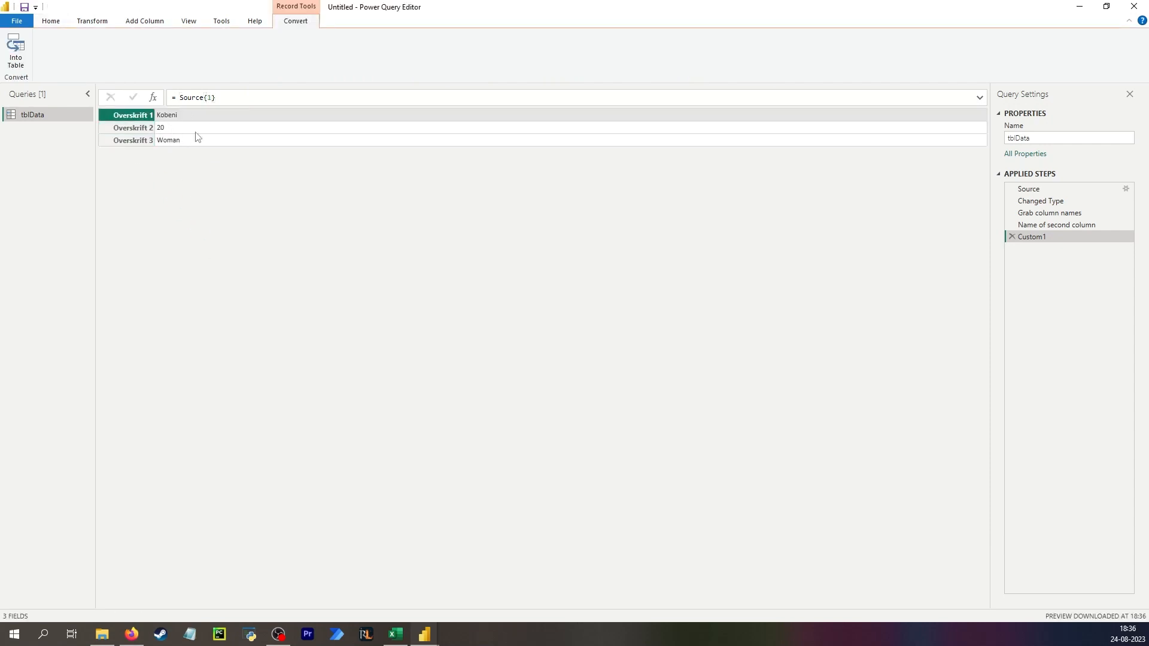
# - Try appending a [] field accessor to the Source{1} formula
pyautogui.hotkey('alt', 'Tab')
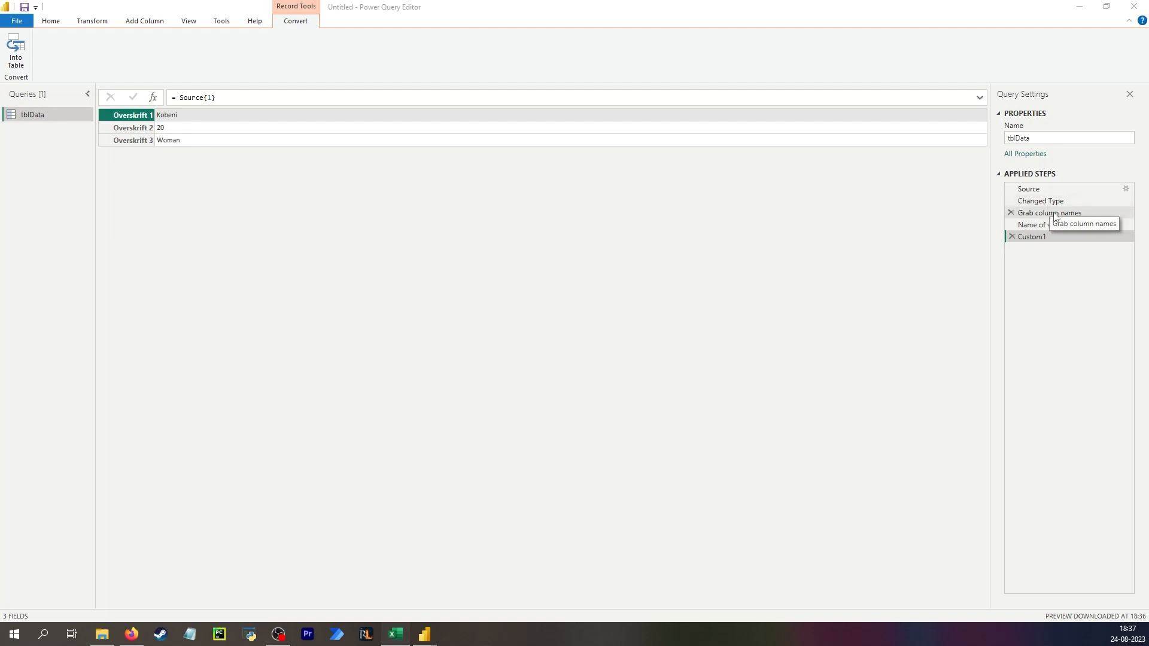
pyautogui.click(222, 99)
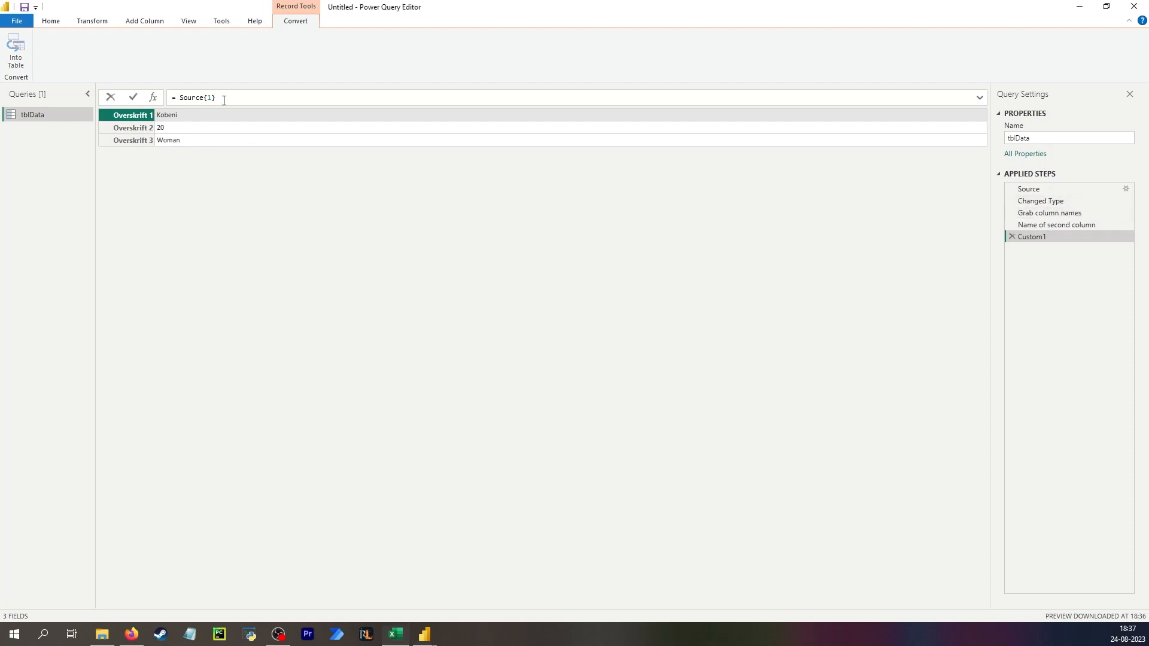
pyautogui.write('[]')
pyautogui.moveTo(240, 101); pyautogui.dragTo(205, 97)
pyautogui.click(221, 96)
pyautogui.moveTo(236, 97); pyautogui.dragTo(177, 91)
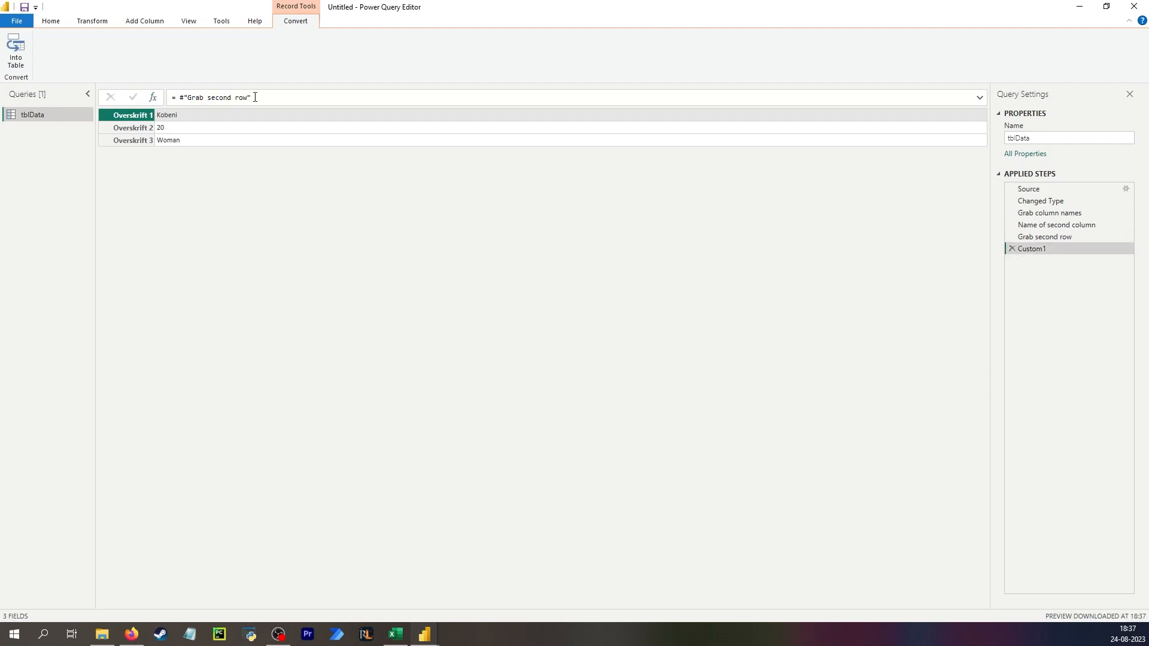
# - Replace the new step's formula with Record.Field(#"Grab second row", #"Name of second column")
pyautogui.moveTo(257, 97); pyautogui.dragTo(180, 97)
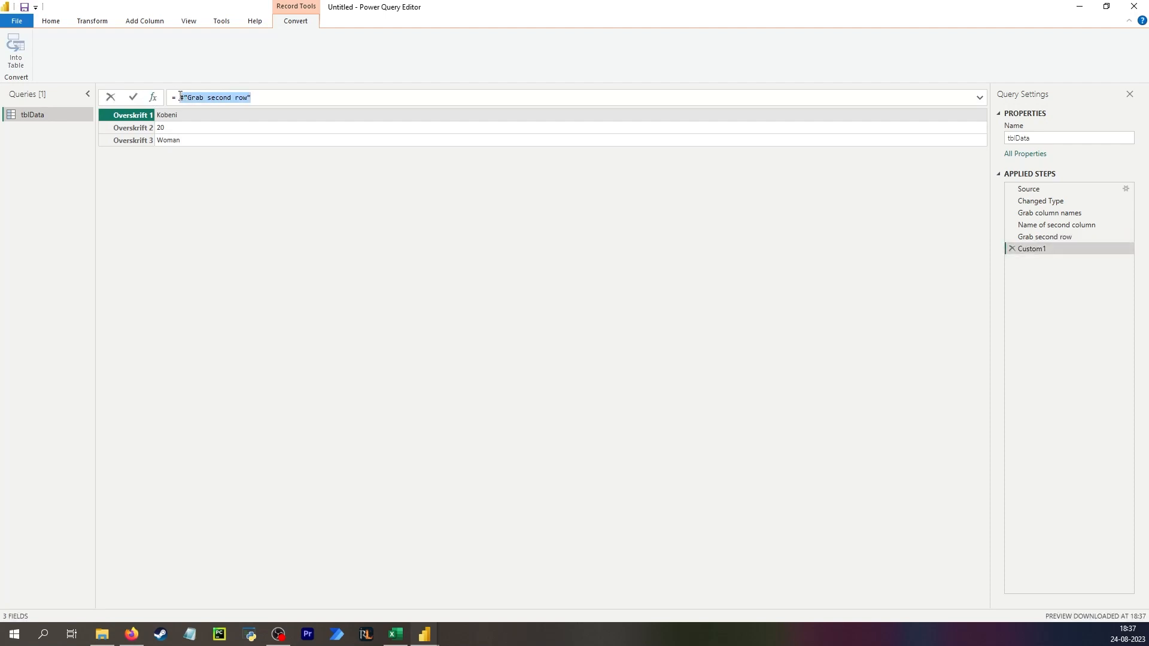
pyautogui.press('BackSpace')
pyautogui.write('rec')
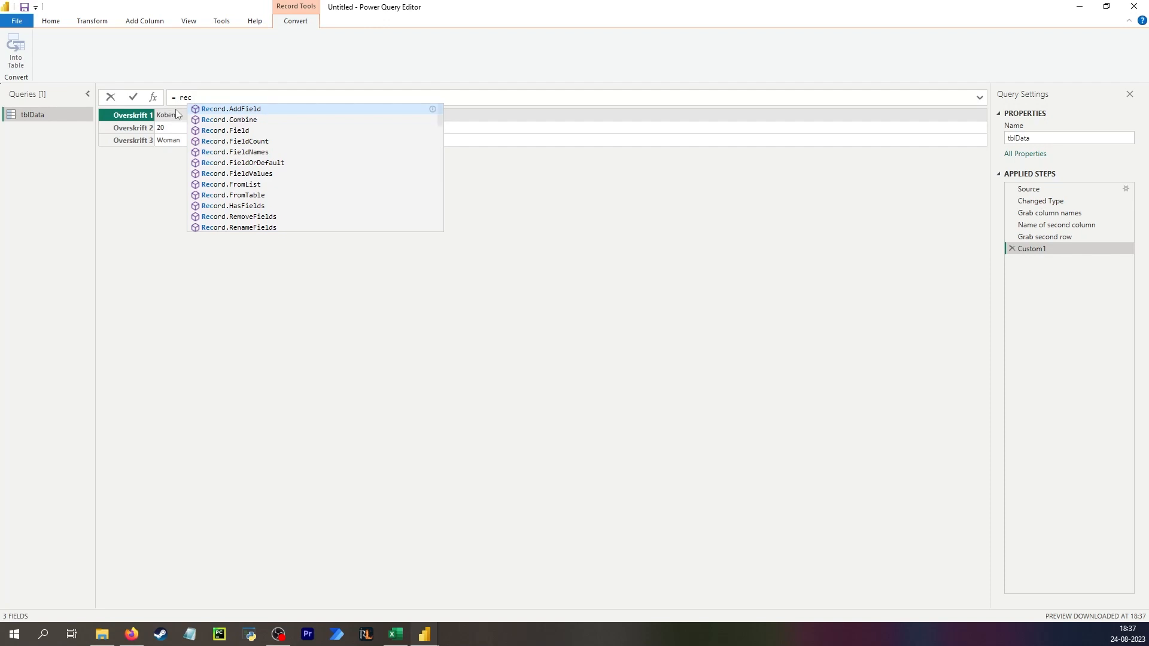
pyautogui.click(245, 130)
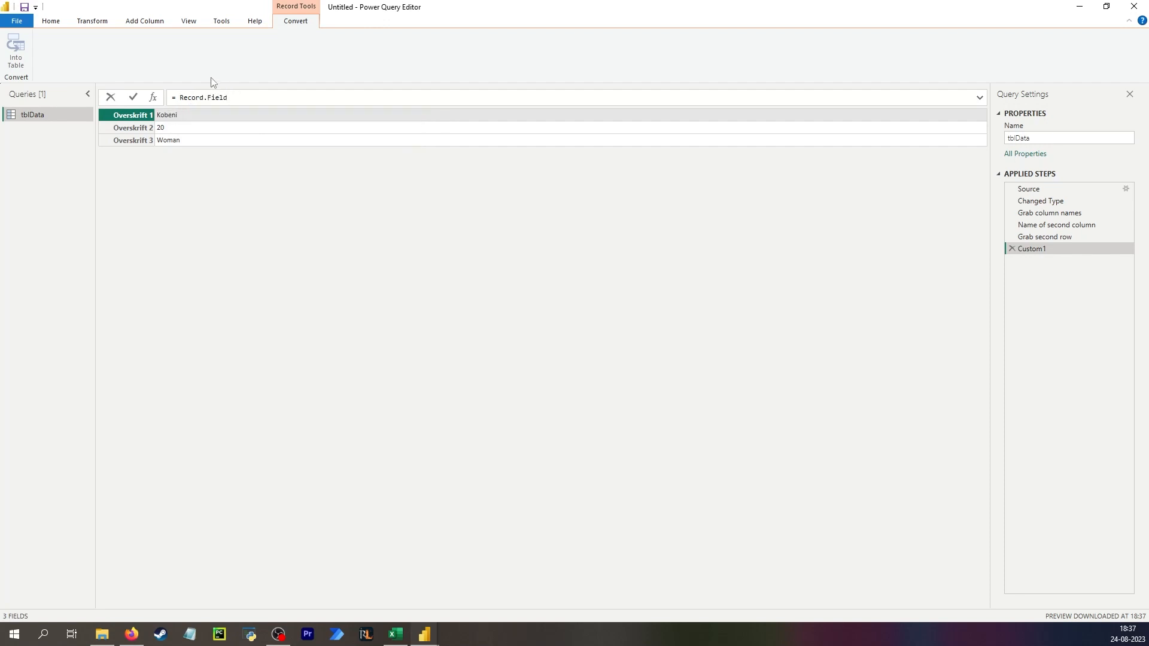
pyautogui.write('()')
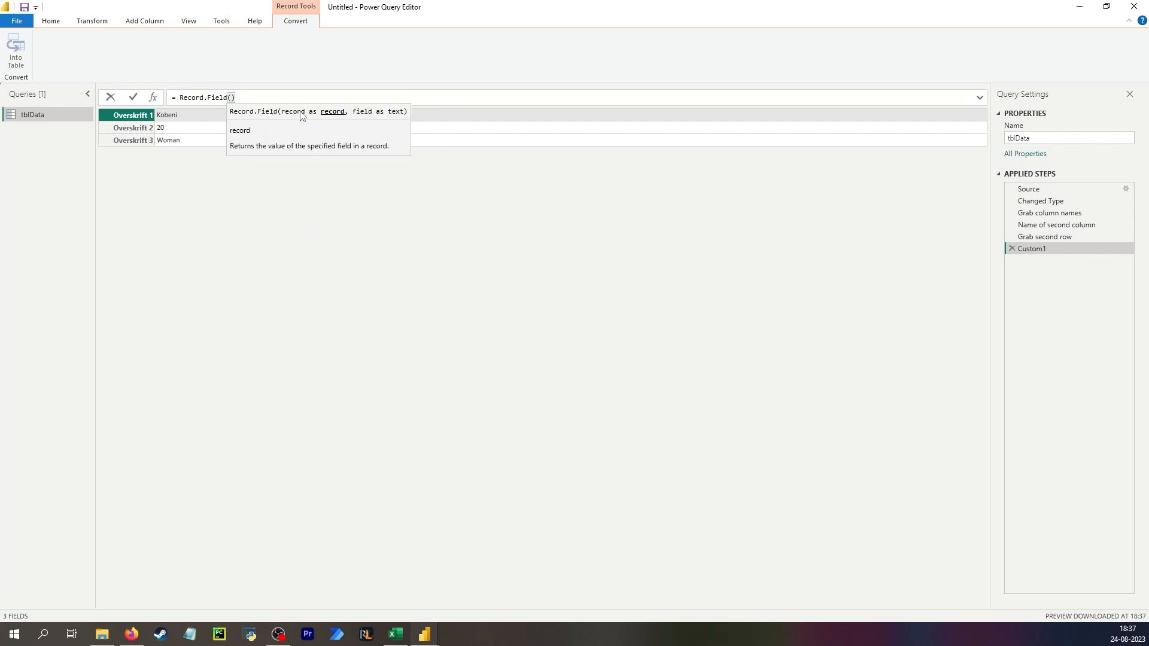
pyautogui.write('#"Grab second row"')
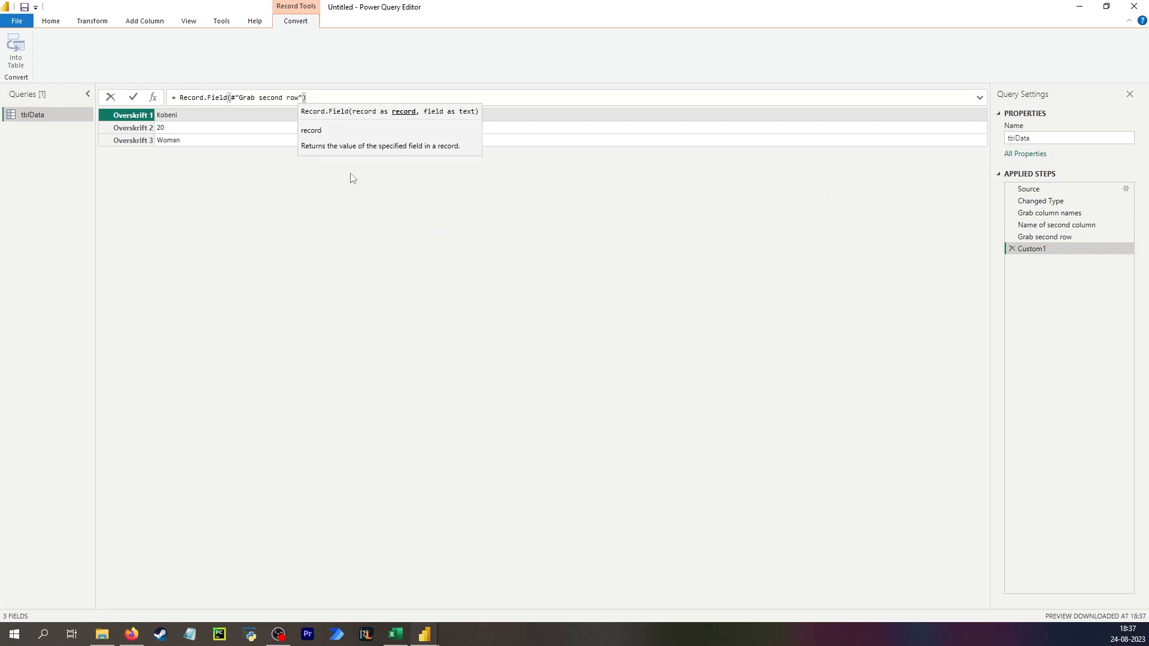
pyautogui.write(', ')
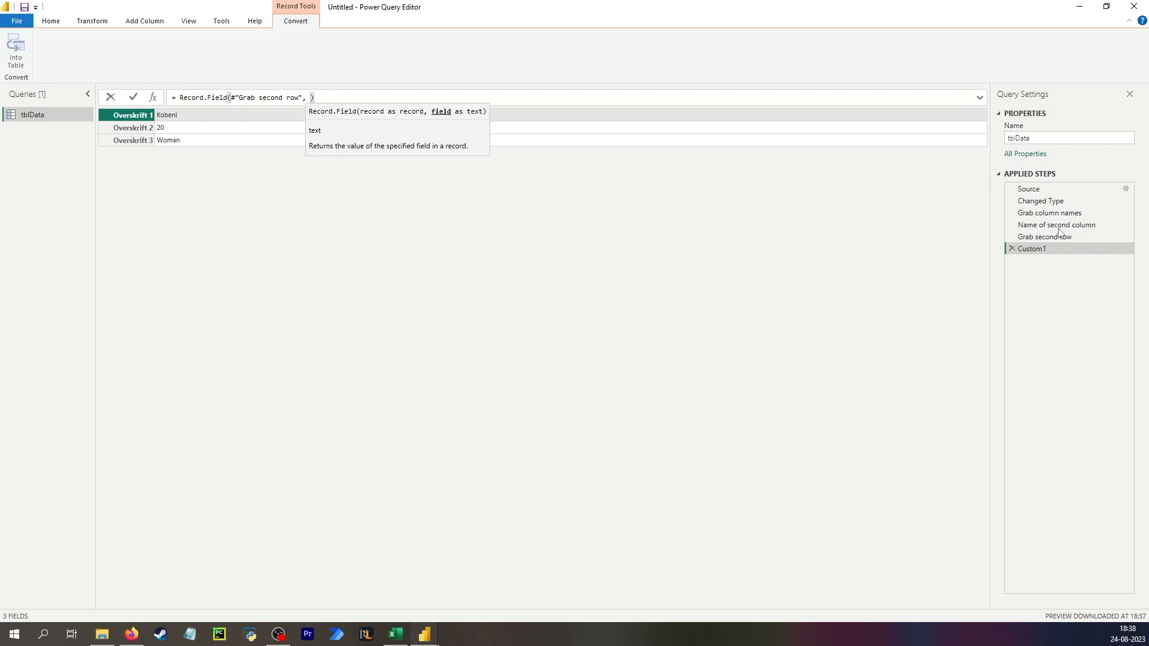
pyautogui.write('#"Name of second column')
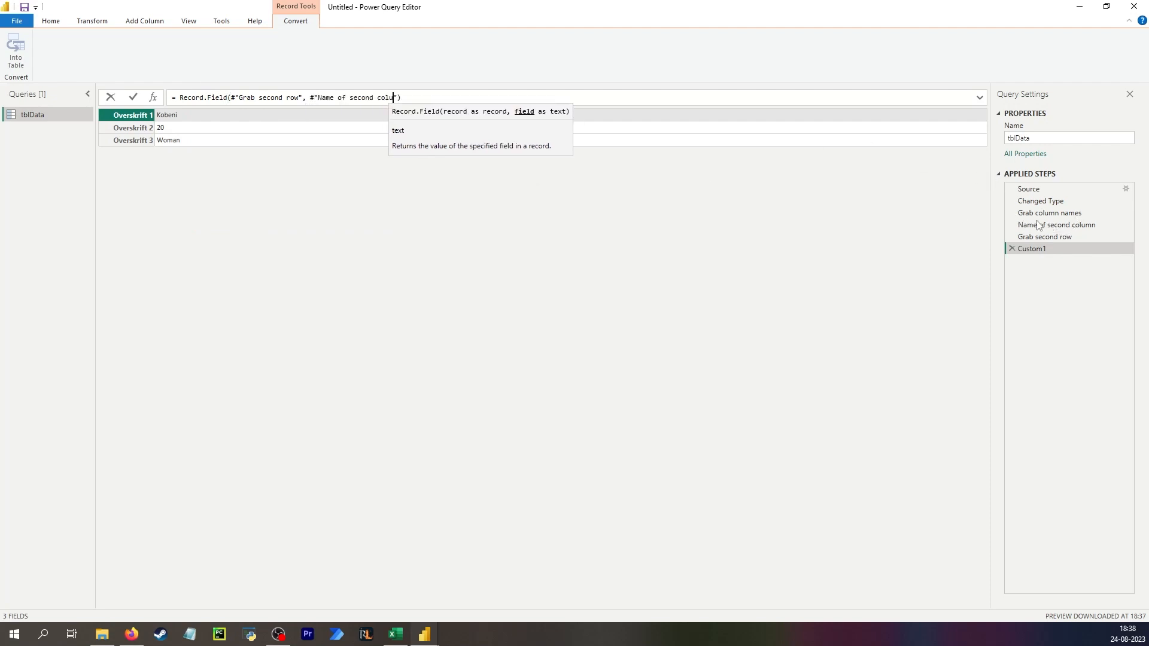
pyautogui.press('Return')
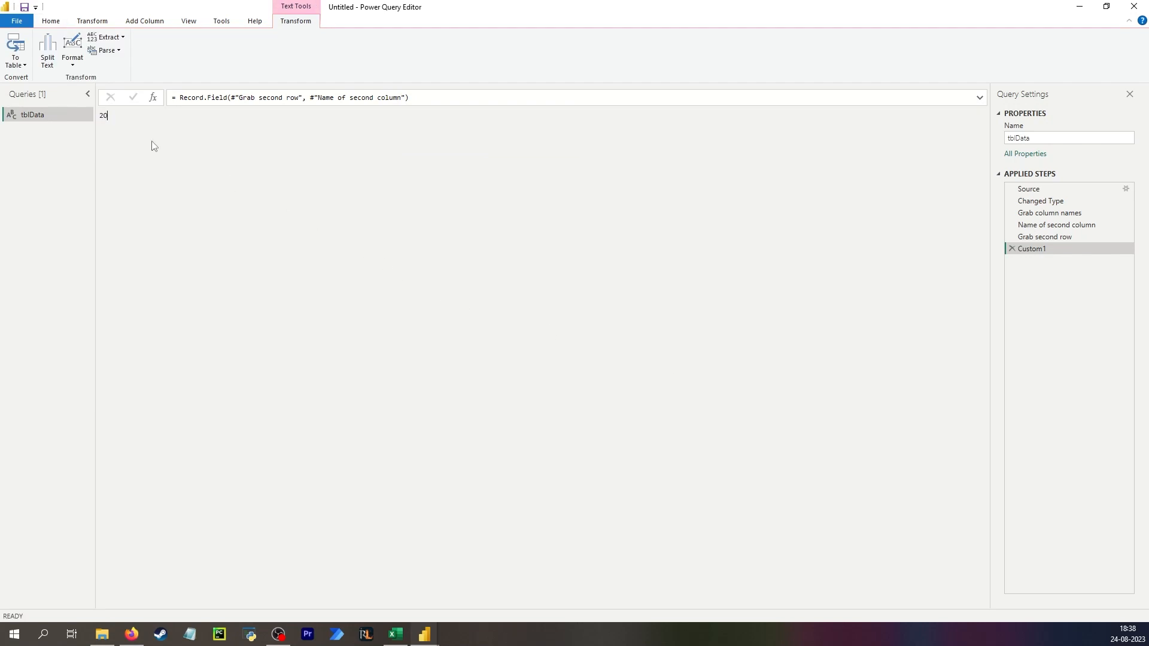
# - Prefix the Record.Field formula in Custom1 with "Age of " & to join text with the value
pyautogui.click(181, 98)
pyautogui.write('"Age')
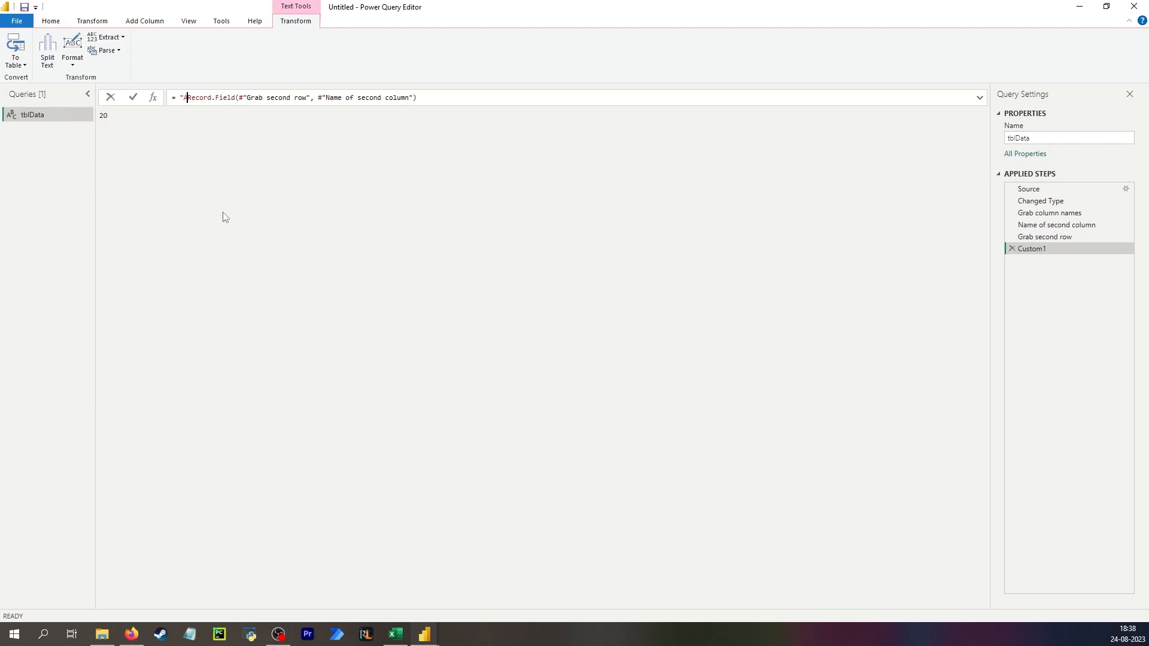
pyautogui.write(' of " ')
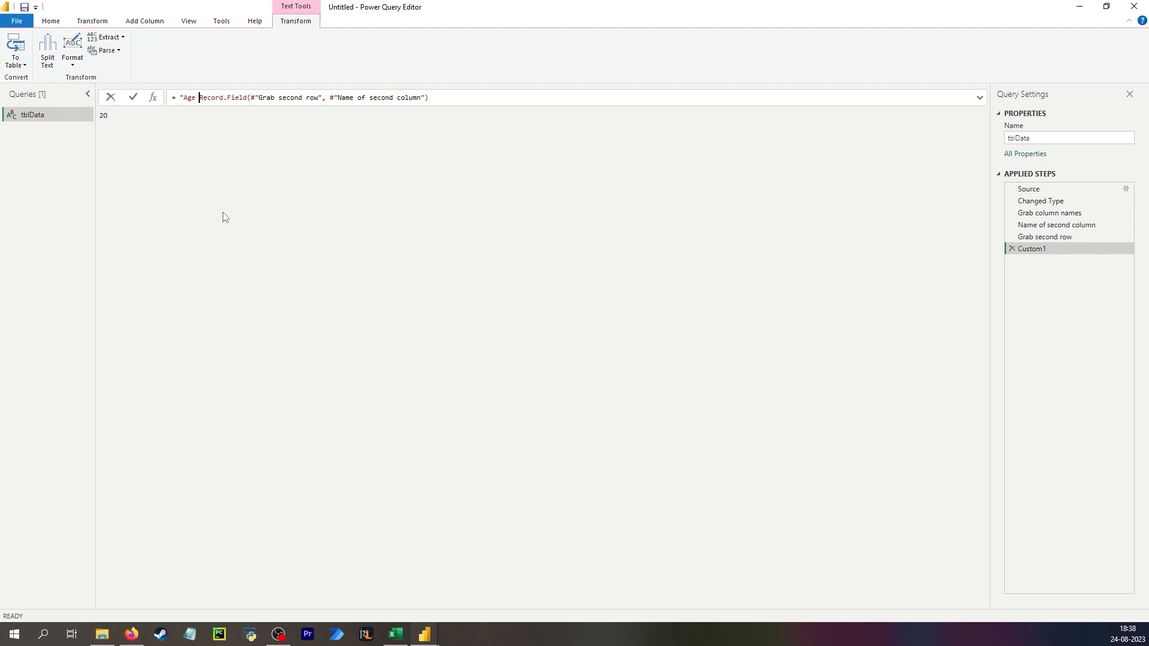
pyautogui.write('&')
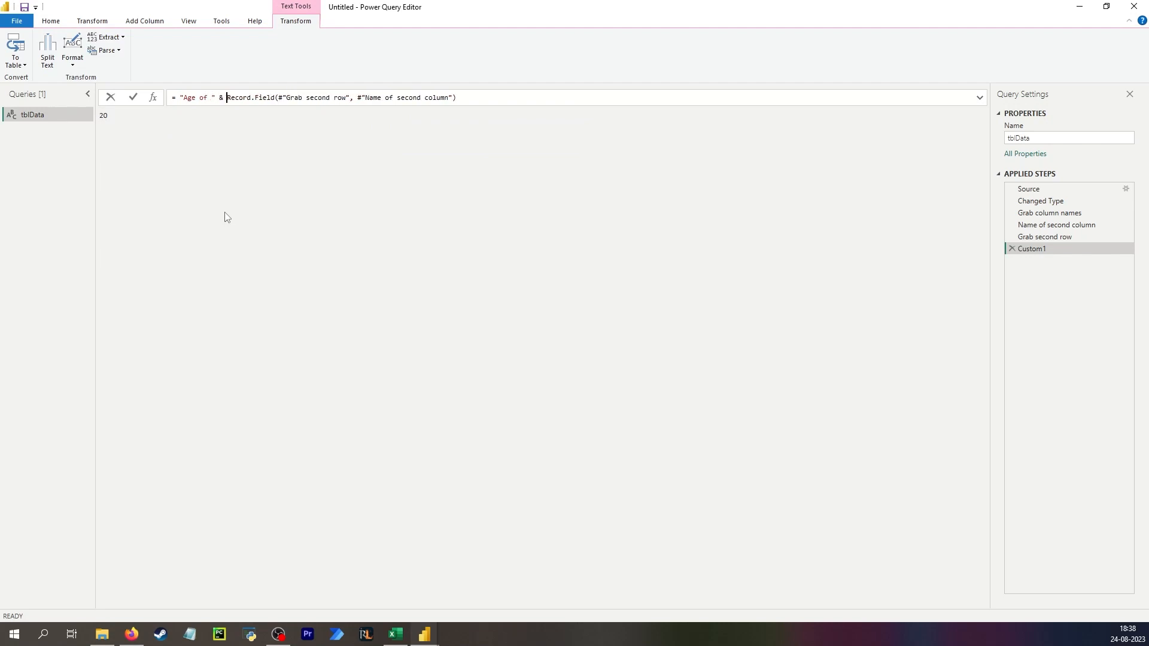
pyautogui.press('Return')
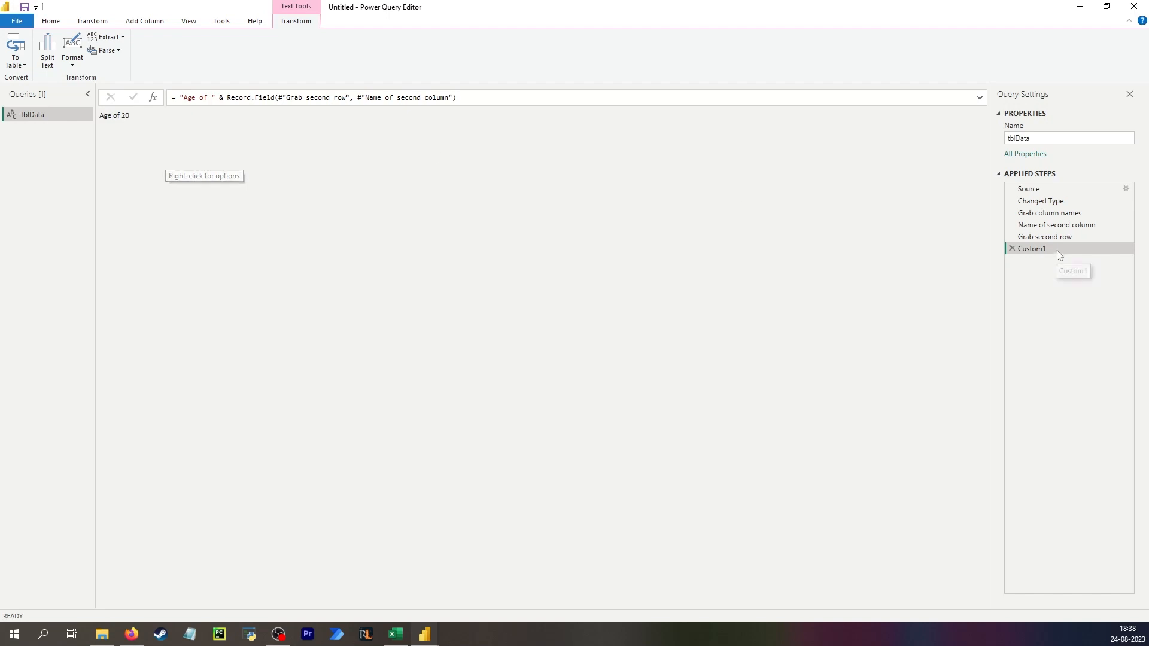
# - Review the Name of second column and Grab second row steps and their formulas
pyautogui.click(1057, 225)
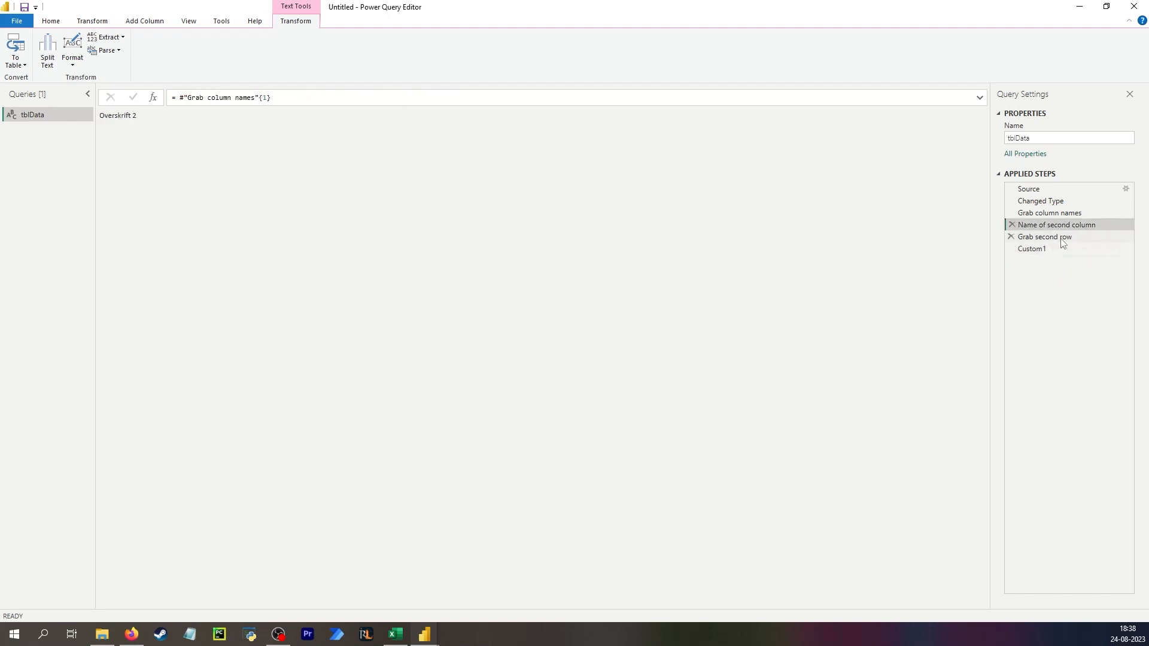
pyautogui.click(1060, 237)
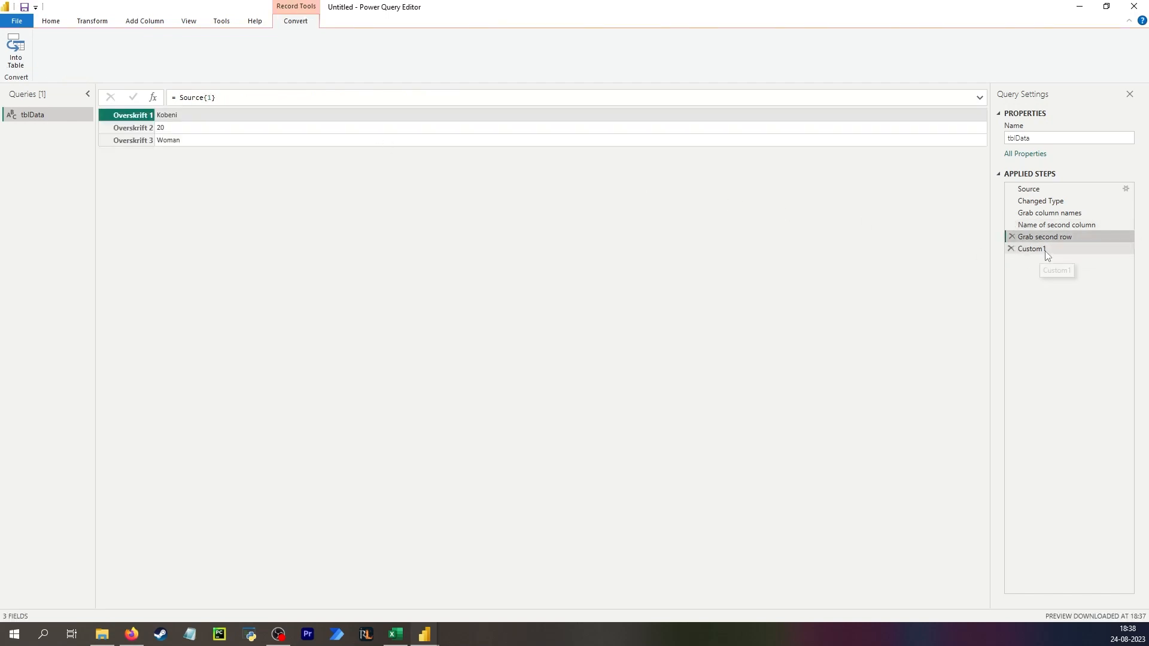
pyautogui.click(244, 97)
pyautogui.hotkey('ctrl', 'a')
pyautogui.press('Escape')
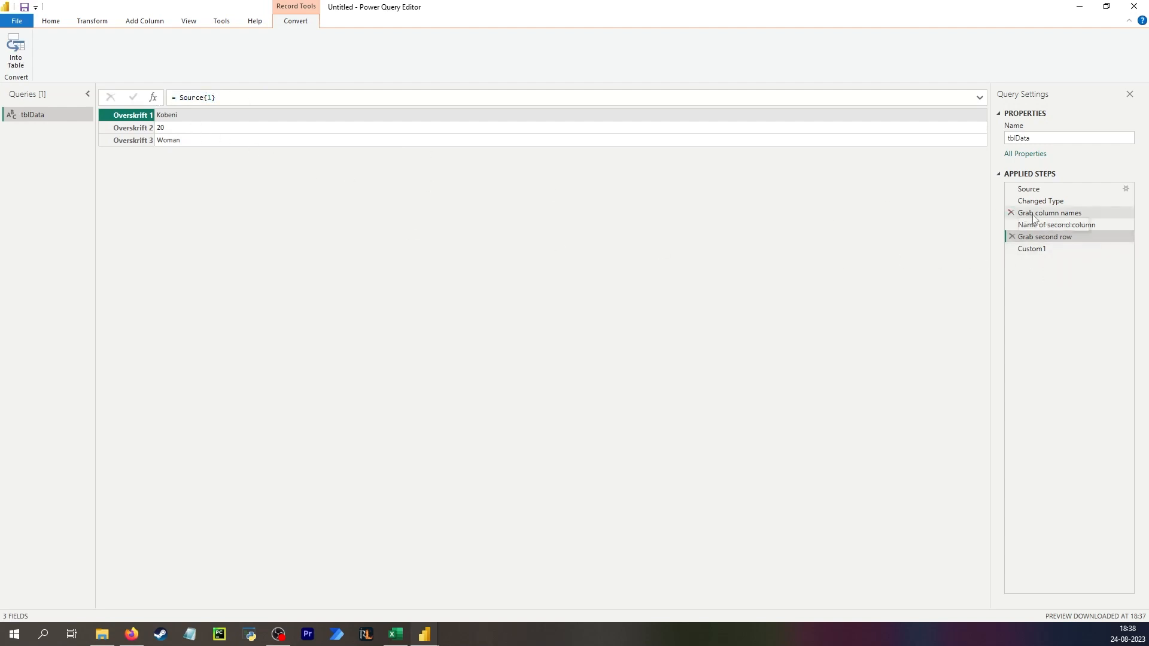
# - Copy the Name of second column formula into a new custom step inserted after Grab second row
pyautogui.click(1055, 225)
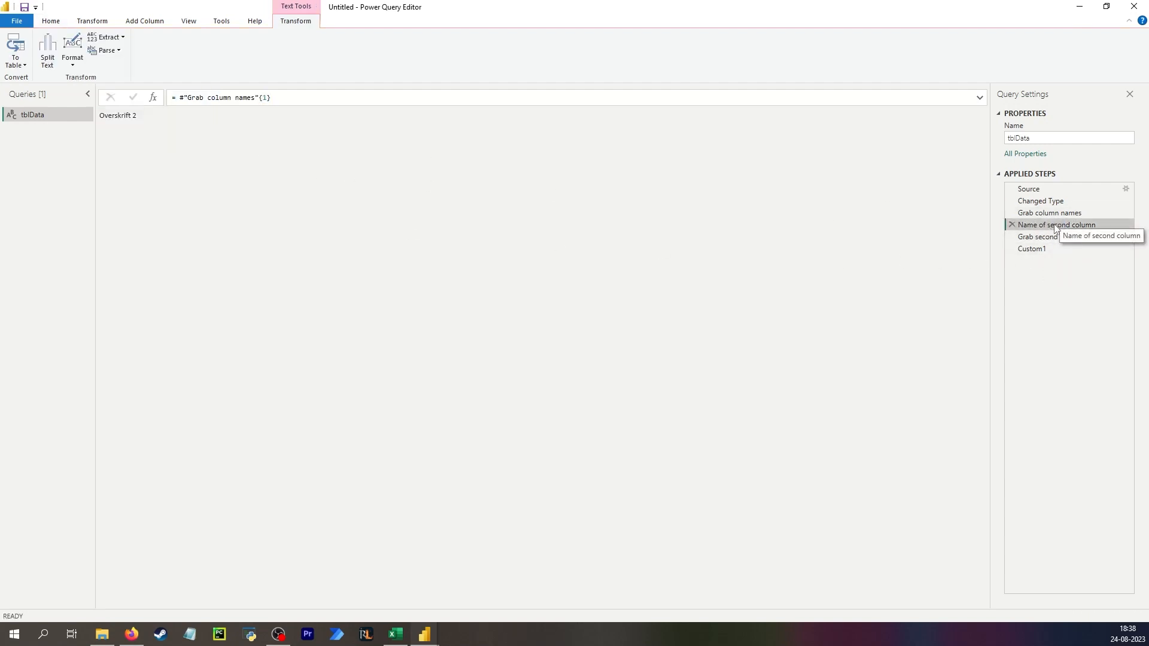
pyautogui.moveTo(285, 98); pyautogui.dragTo(183, 98)
pyautogui.hotkey('ctrl', 'c')
pyautogui.moveTo(447, 222); pyautogui.dragTo(922, 254)
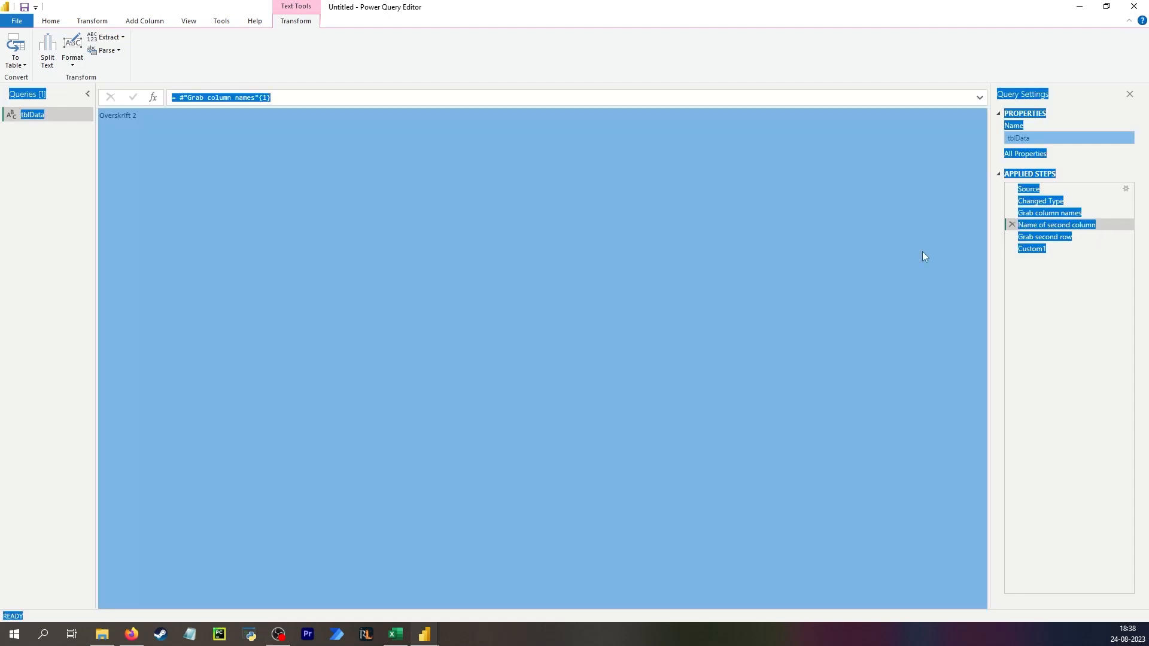
pyautogui.click(841, 245)
pyautogui.click(1032, 249)
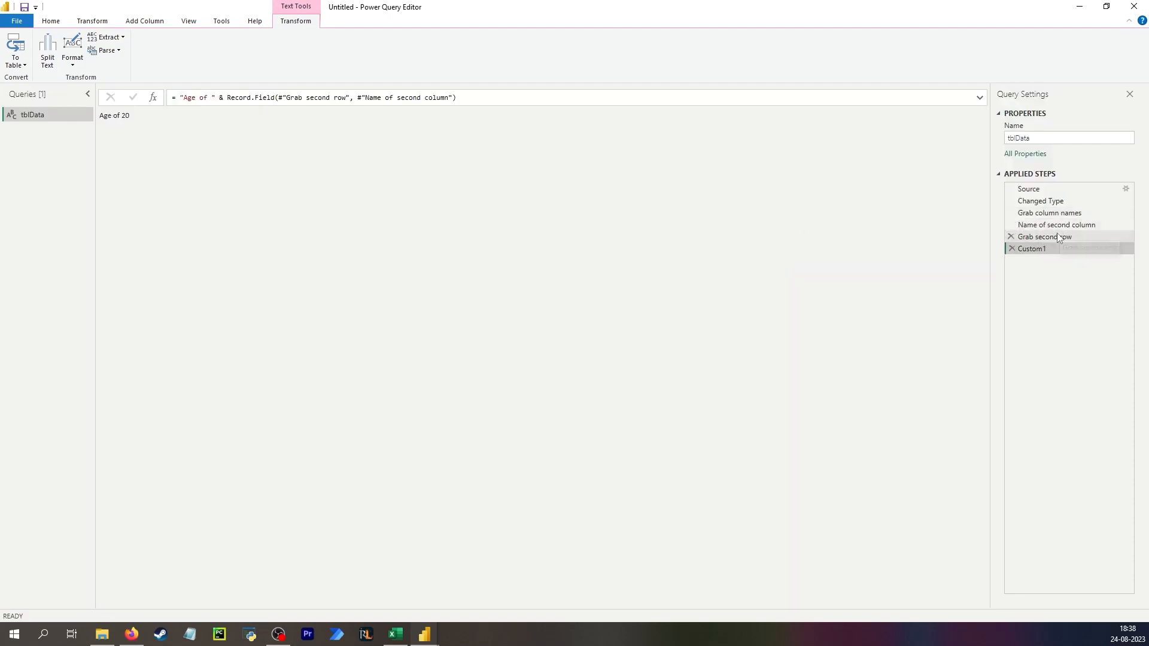
pyautogui.click(1044, 237)
pyautogui.click(153, 97)
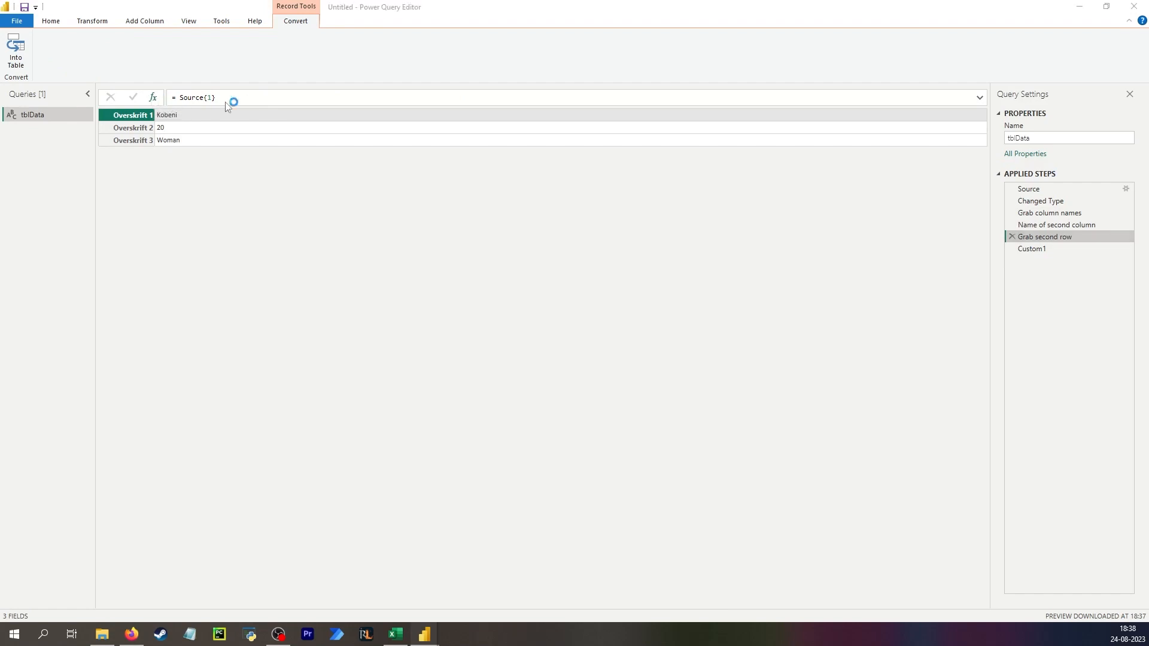
pyautogui.click(627, 342)
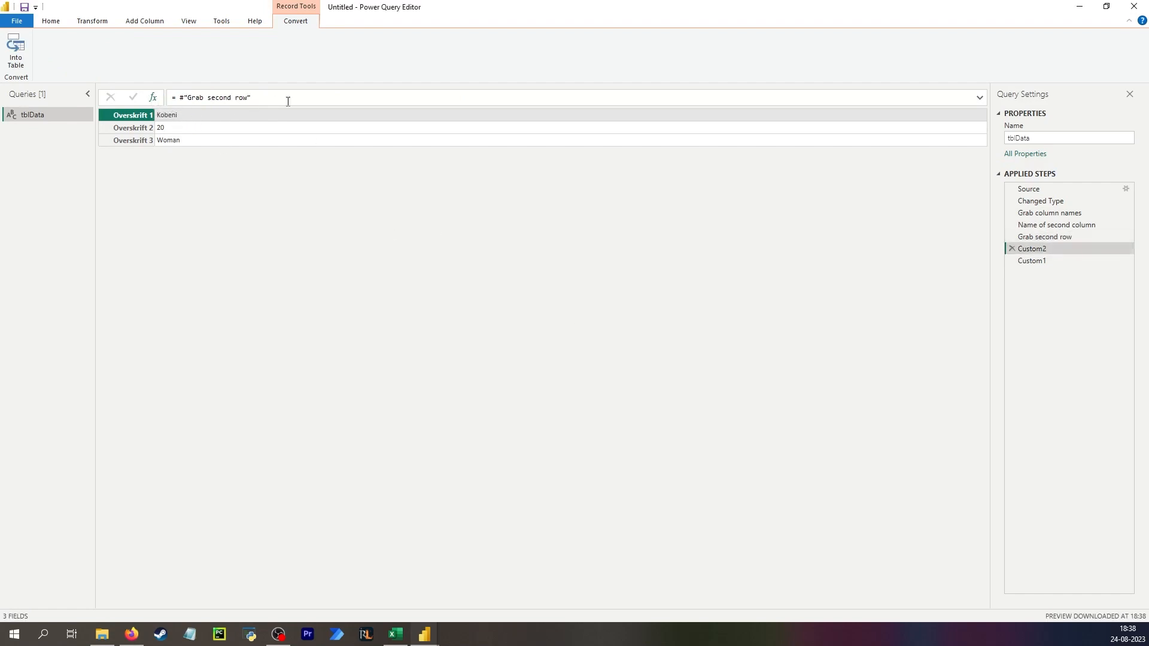
pyautogui.moveTo(287, 98); pyautogui.dragTo(176, 99)
pyautogui.hotkey('ctrl', 'v')
pyautogui.press('Return')
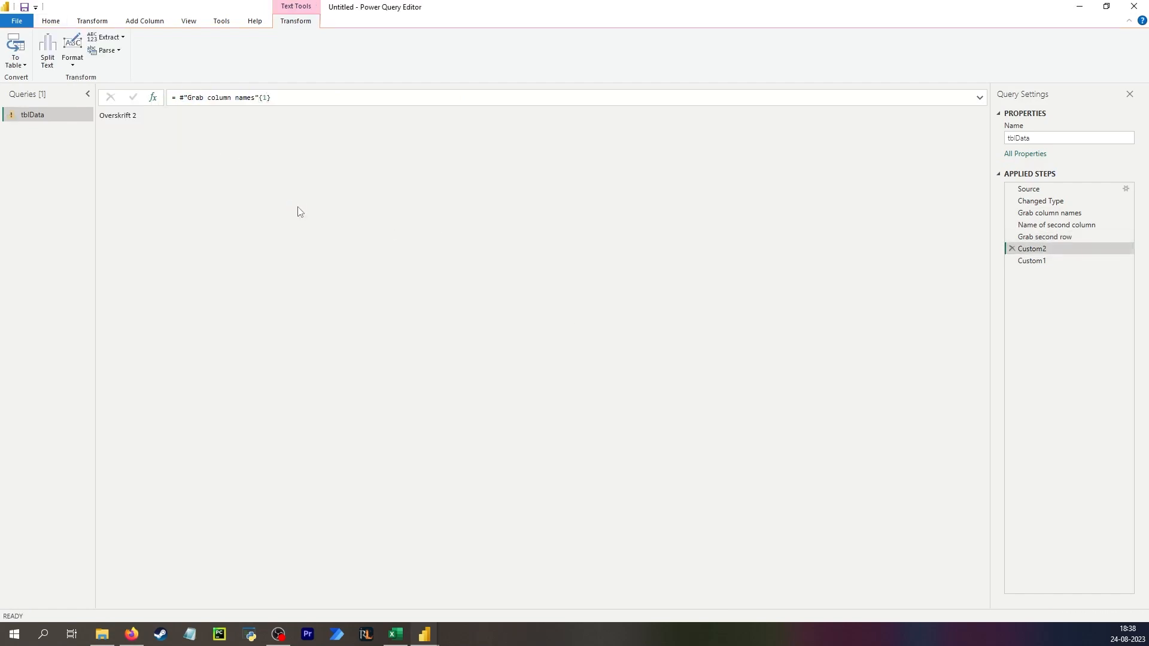
# - Change the new step's index from {1} to {0} so it returns the first column name
pyautogui.click(267, 98)
pyautogui.press('BackSpace')
pyautogui.write('0')
pyautogui.moveTo(461, 274); pyautogui.dragTo(991, 265)
pyautogui.click(690, 271)
# - Rename the new step to Name of first column
pyautogui.doubleClick(1058, 248)
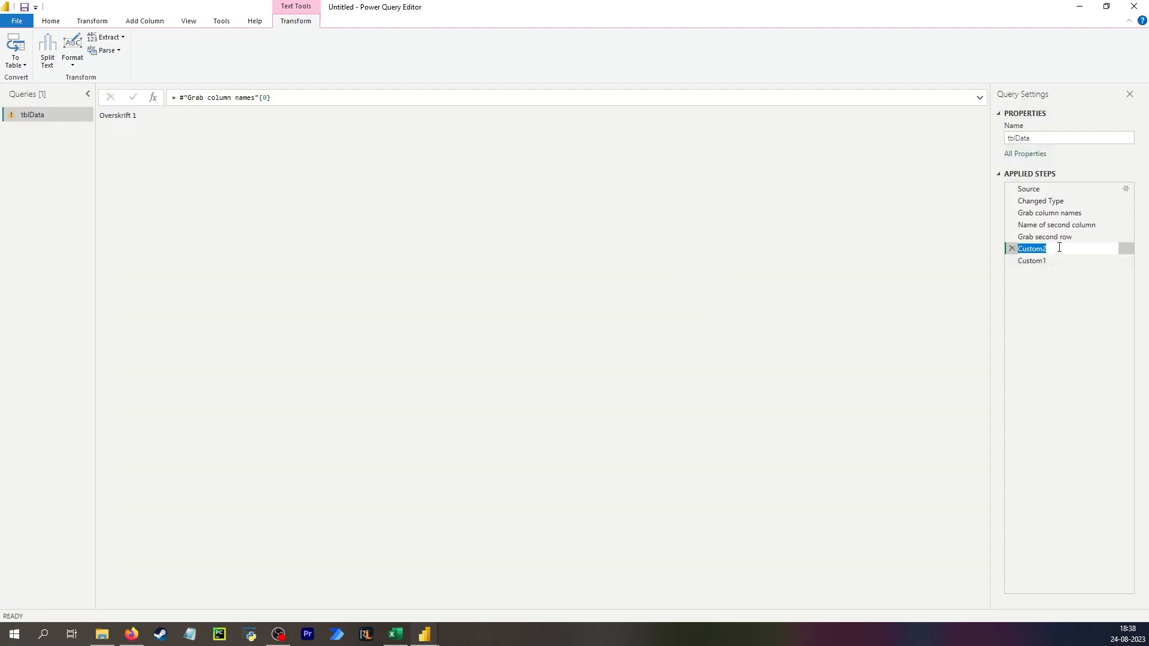
pyautogui.write('Name of first column')
pyautogui.press('Return')
# - Restore the first Record.Field argument in Custom1 to #"Grab second row"
pyautogui.click(1049, 237)
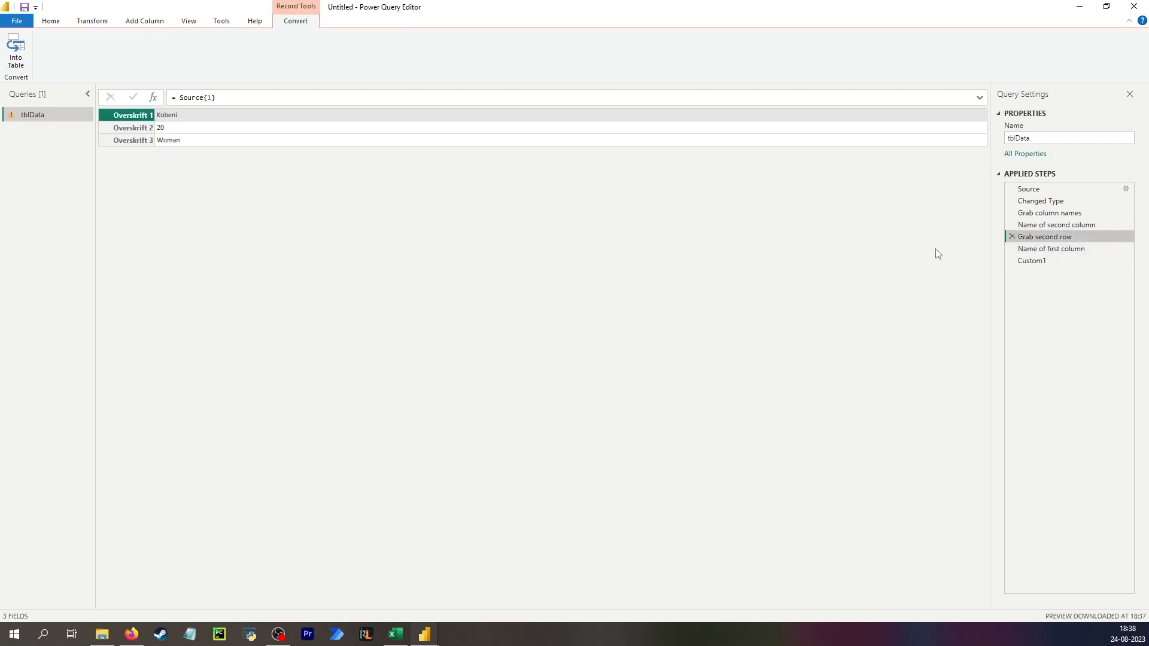
pyautogui.click(1043, 262)
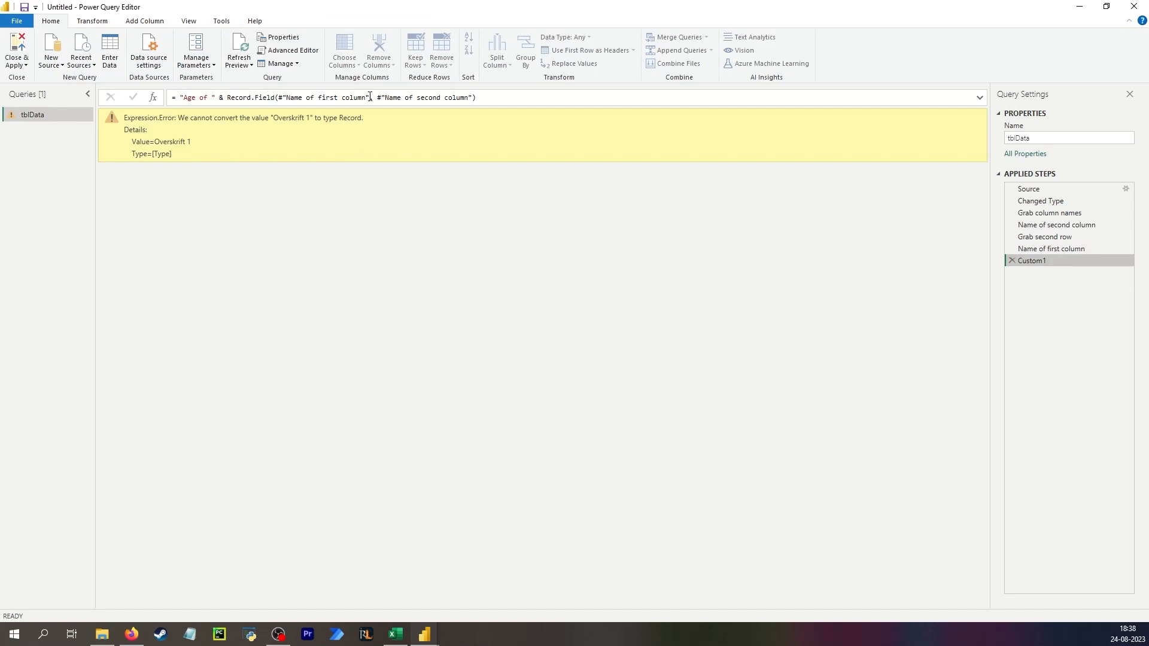
pyautogui.moveTo(365, 96); pyautogui.dragTo(284, 97)
pyautogui.write('Gra')
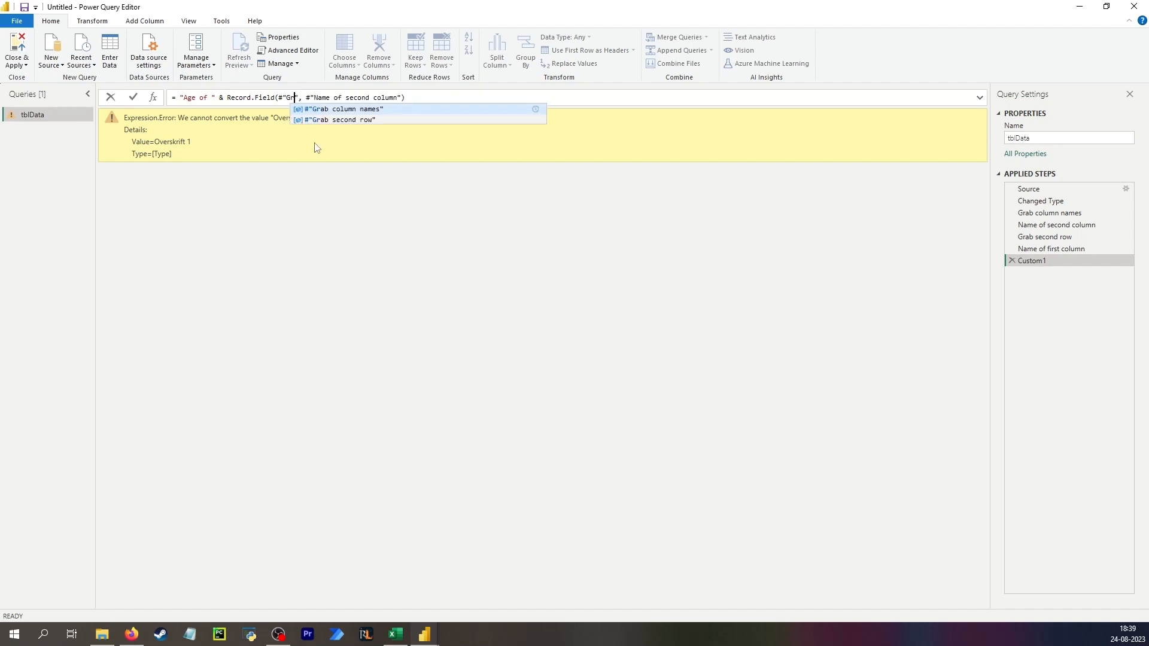
pyautogui.click(331, 120)
pyautogui.press('Return')
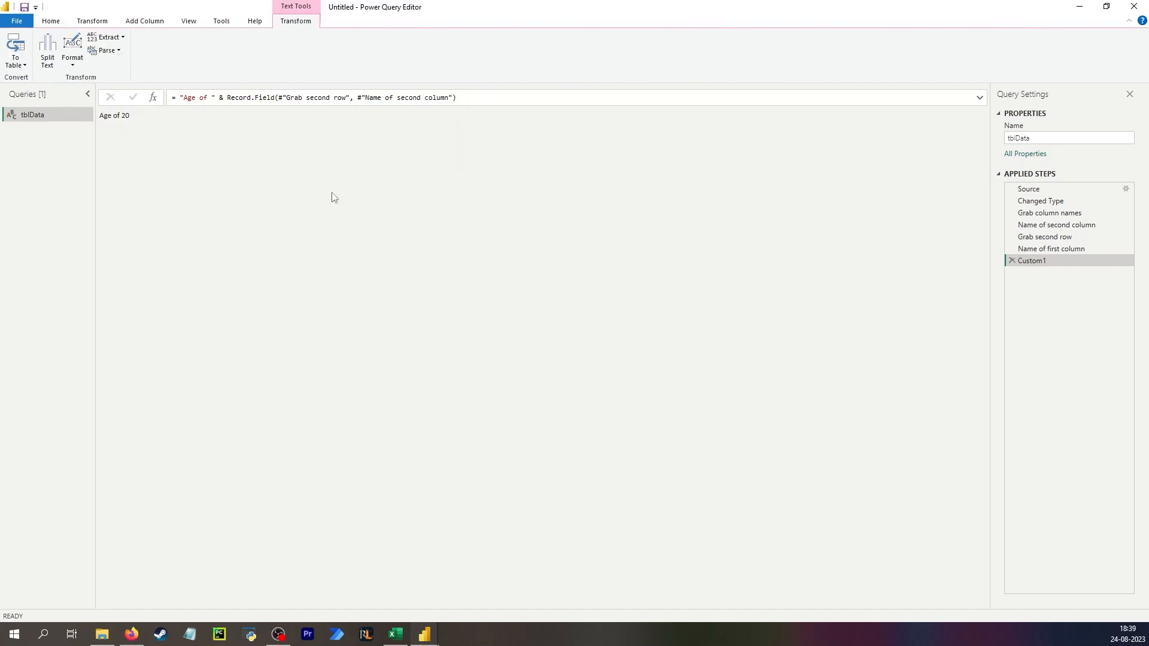
# - Add a custom step after Custom1 with the formula Record.Field(#"Grab second row", #"Name of second column")
pyautogui.click(181, 97)
pyautogui.moveTo(227, 97); pyautogui.dragTo(461, 98)
pyautogui.hotkey('ctrl', 'c')
pyautogui.click(418, 176)
pyautogui.click(154, 99)
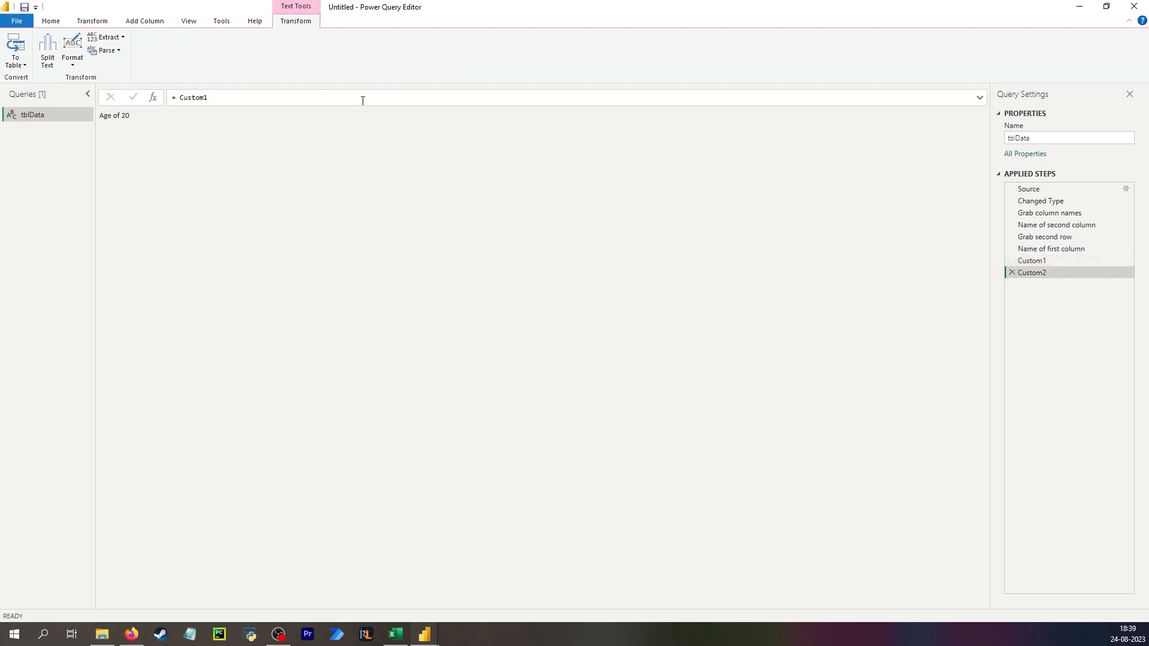
pyautogui.moveTo(362, 98); pyautogui.dragTo(168, 102)
pyautogui.hotkey('ctrl', 'v')
pyautogui.click(226, 195)
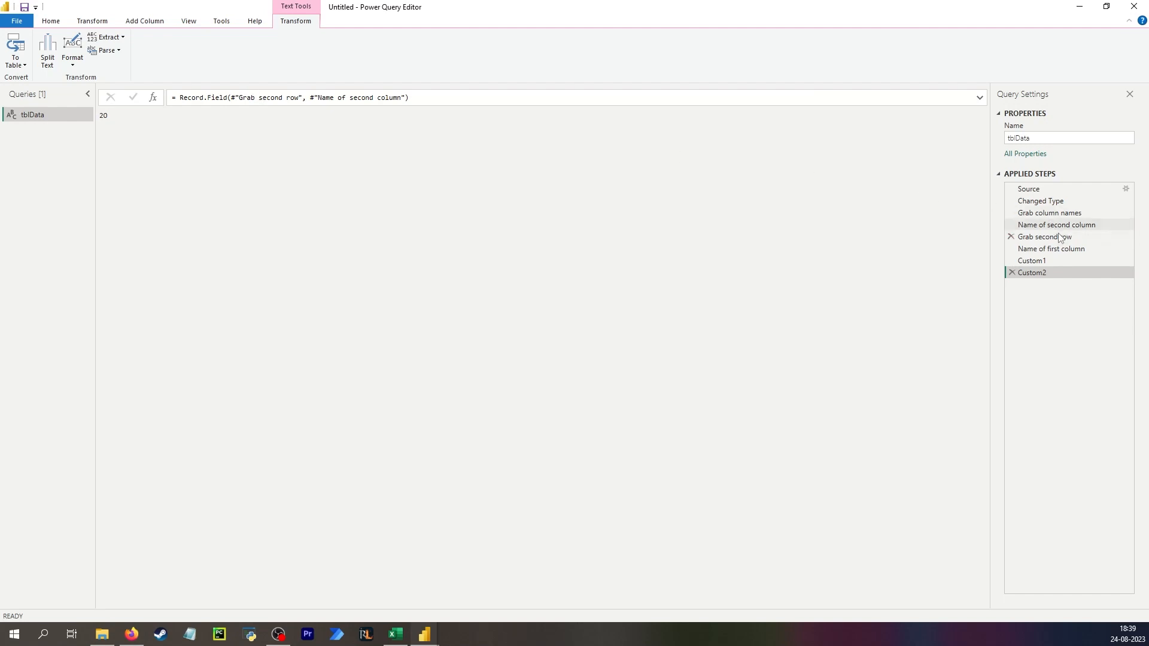
# - Change that step's field argument to #"Name of first column"
pyautogui.click(1030, 237)
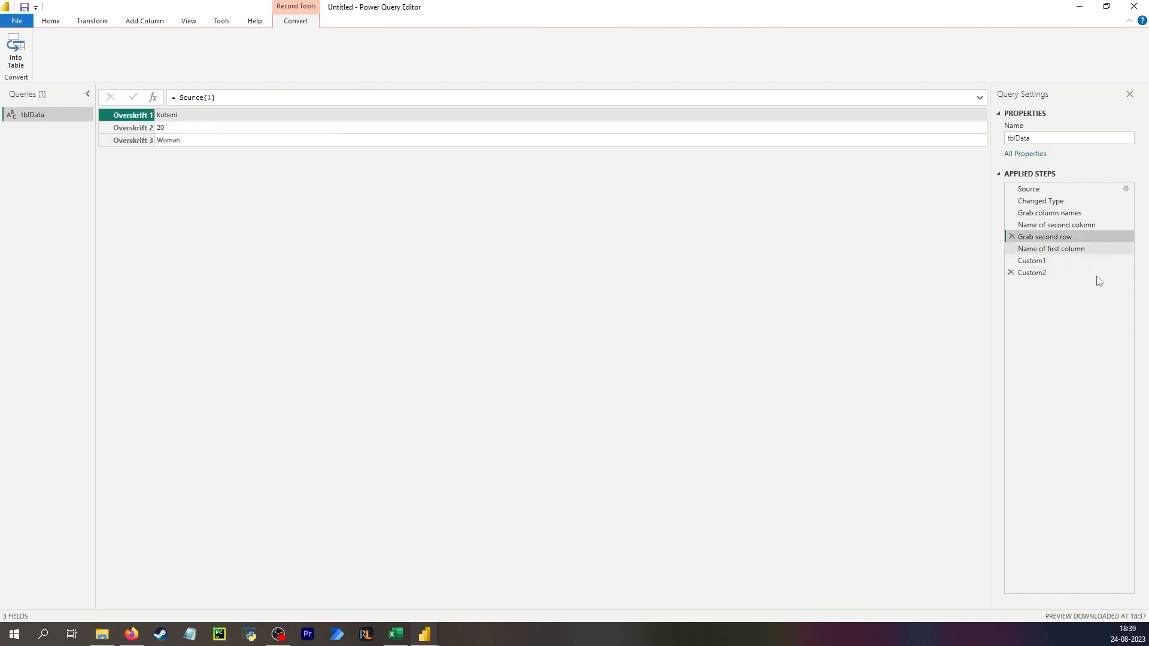
pyautogui.click(1057, 274)
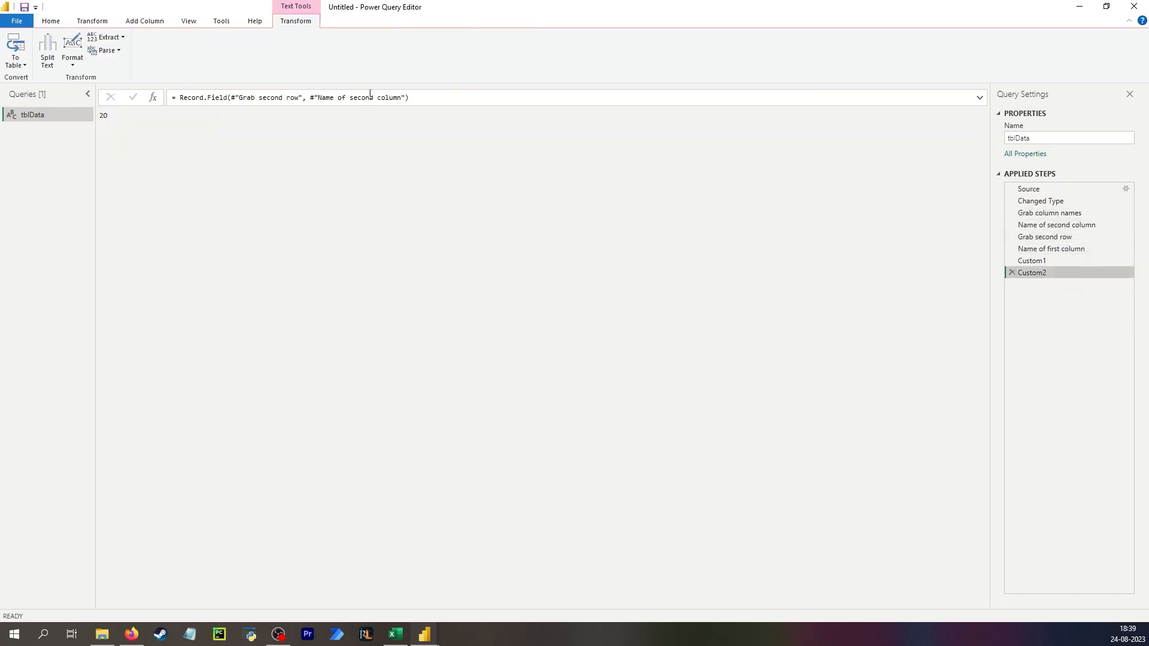
pyautogui.doubleClick(364, 97)
pyautogui.write('fi')
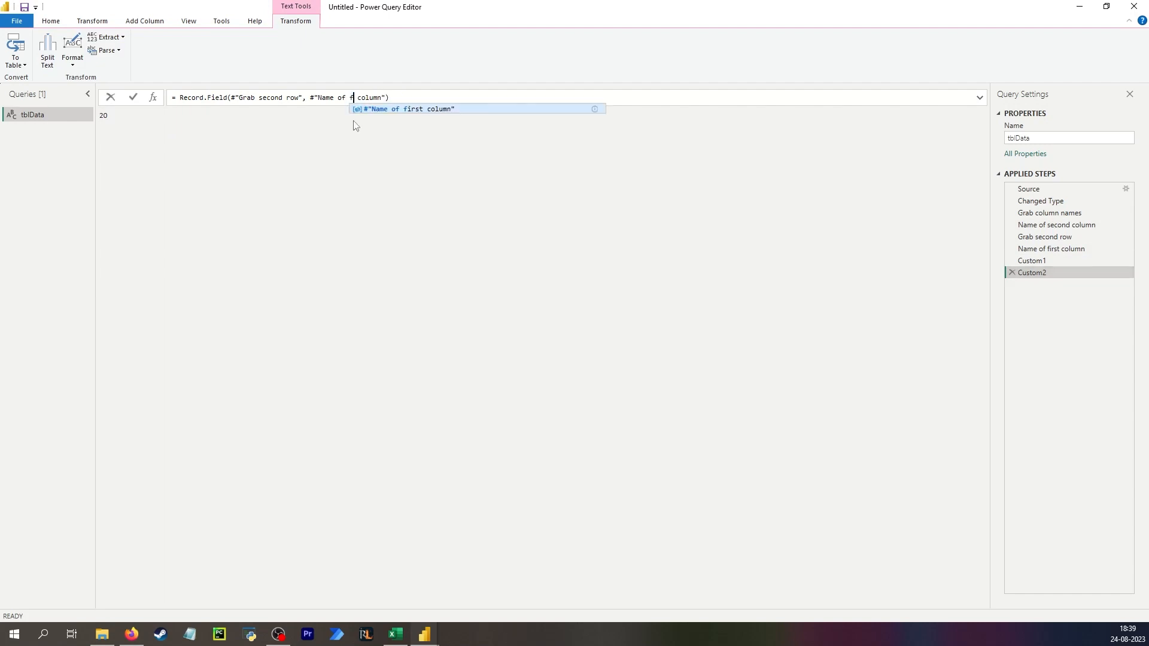
pyautogui.write('rst')
pyautogui.press('Return')
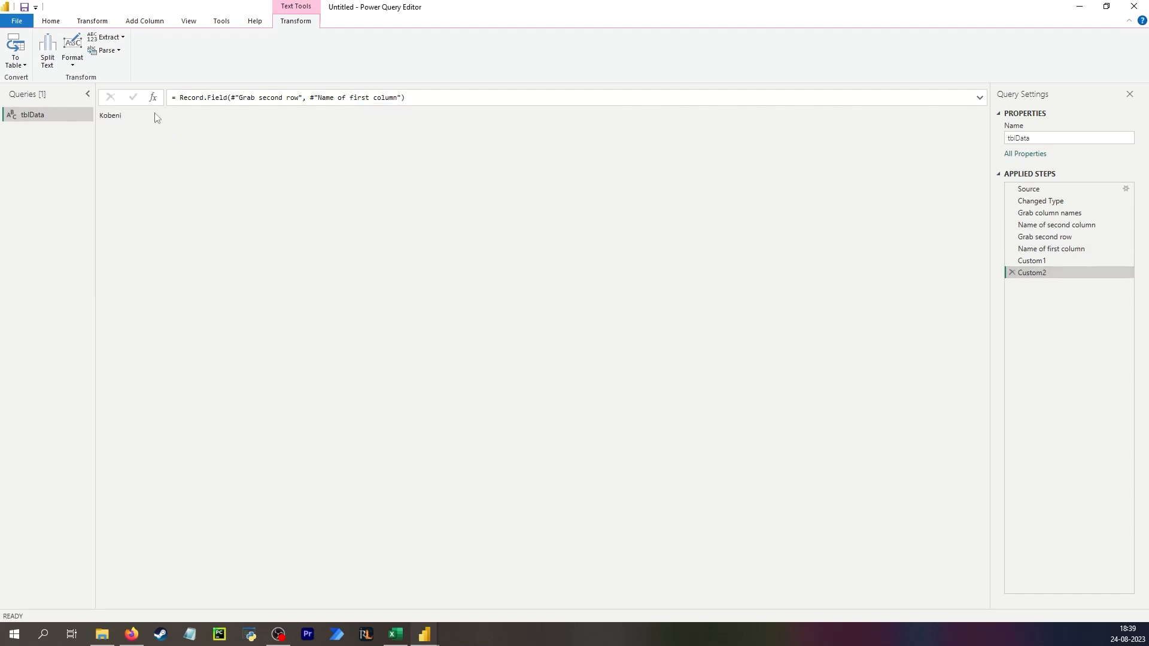
# - Copy the new step's formula and delete the step
pyautogui.moveTo(417, 100); pyautogui.dragTo(744, 220)
pyautogui.moveTo(883, 279); pyautogui.dragTo(883, 279)
pyautogui.click(1011, 272)
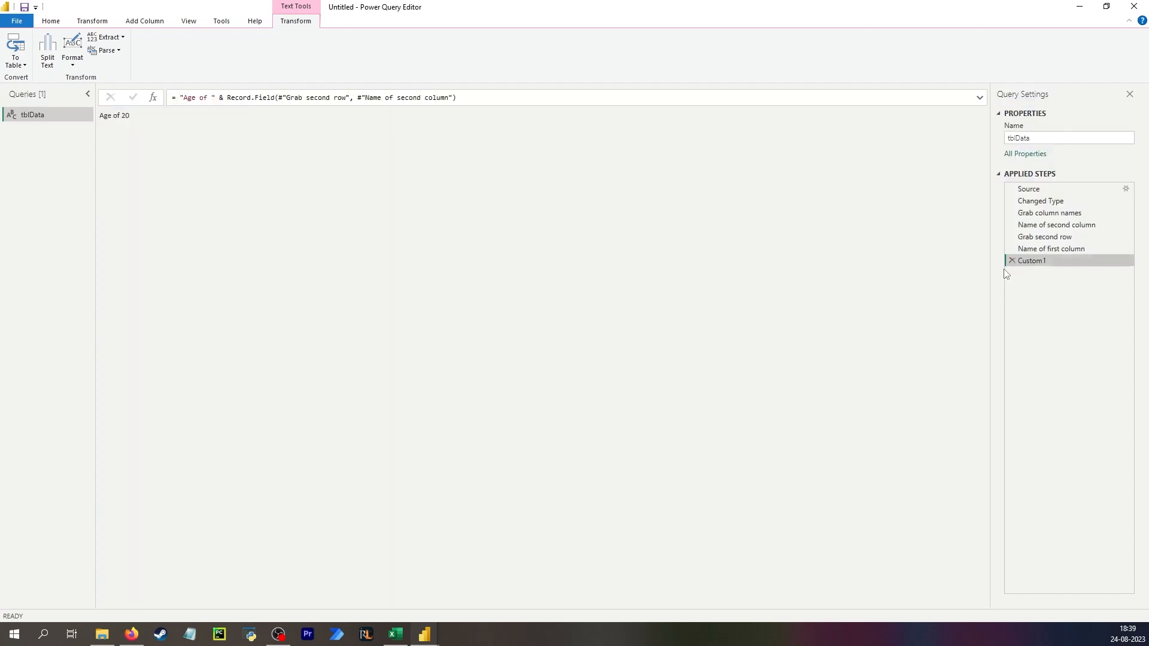
# - Rewrite Custom1 as the pasted first-column Record.Field & " has an age of " & the second-column Record.Field
pyautogui.click(177, 99)
pyautogui.write('Record.Field(#"Grab second row", #"Name of first column")')
pyautogui.write('& "')
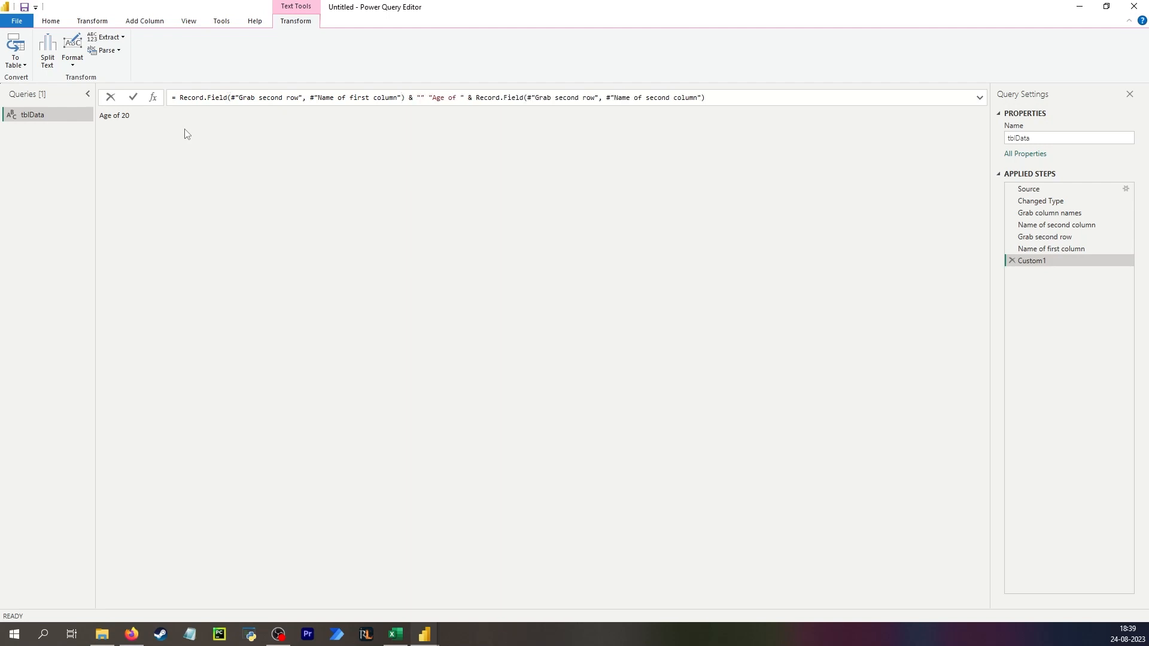
pyautogui.write(' has an')
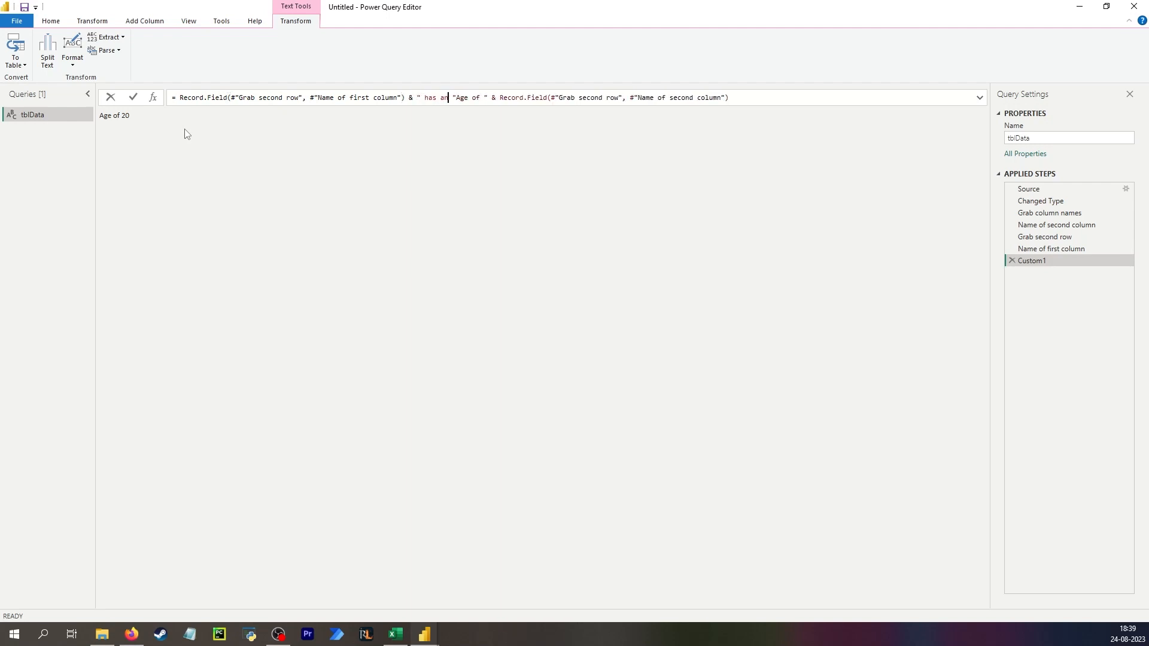
pyautogui.press('Delete')
pyautogui.press('Delete')
pyautogui.write('a')
pyautogui.press('Return')
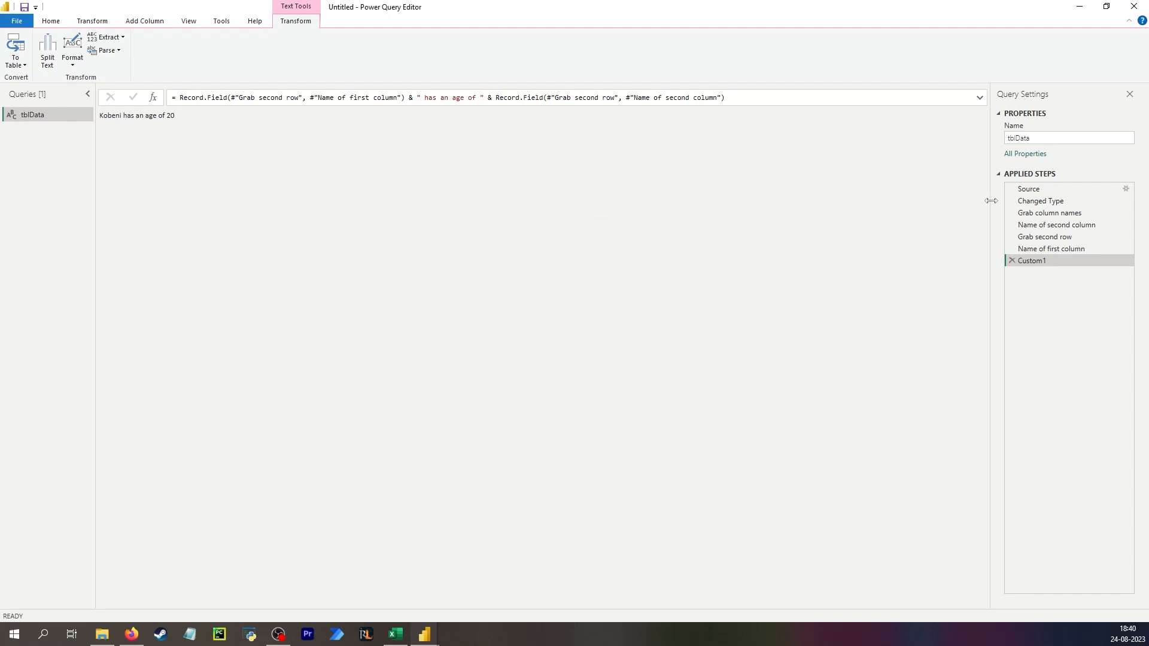
# - Review the Source table's columns and the Name of second column step formula
pyautogui.click(1053, 192)
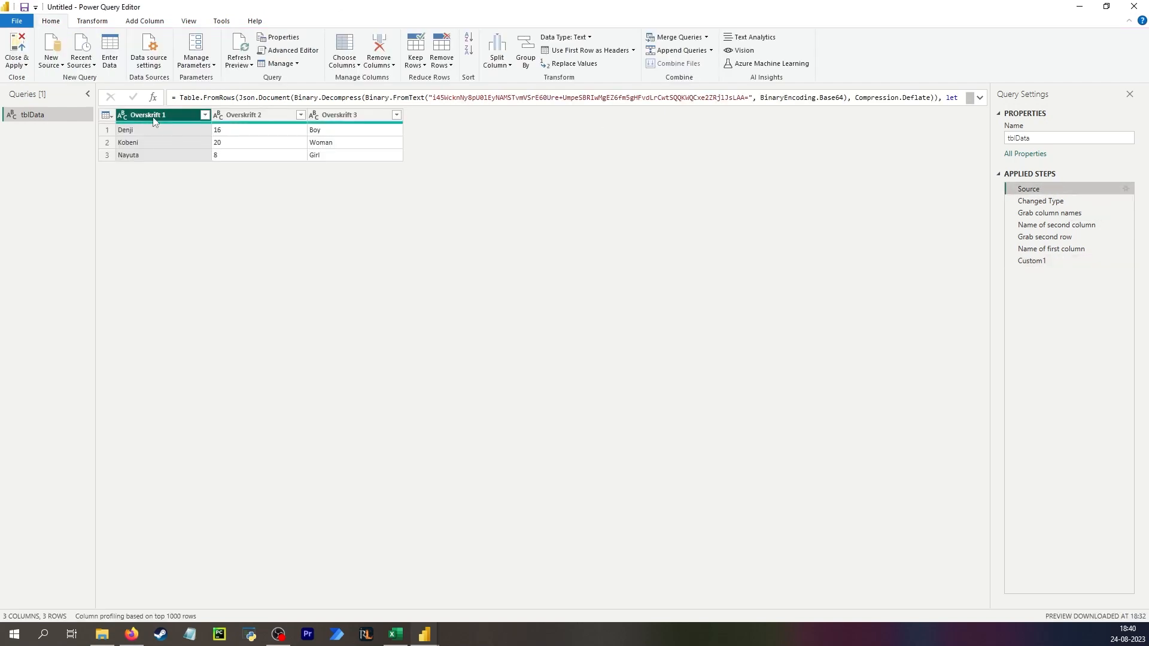
pyautogui.click(233, 127)
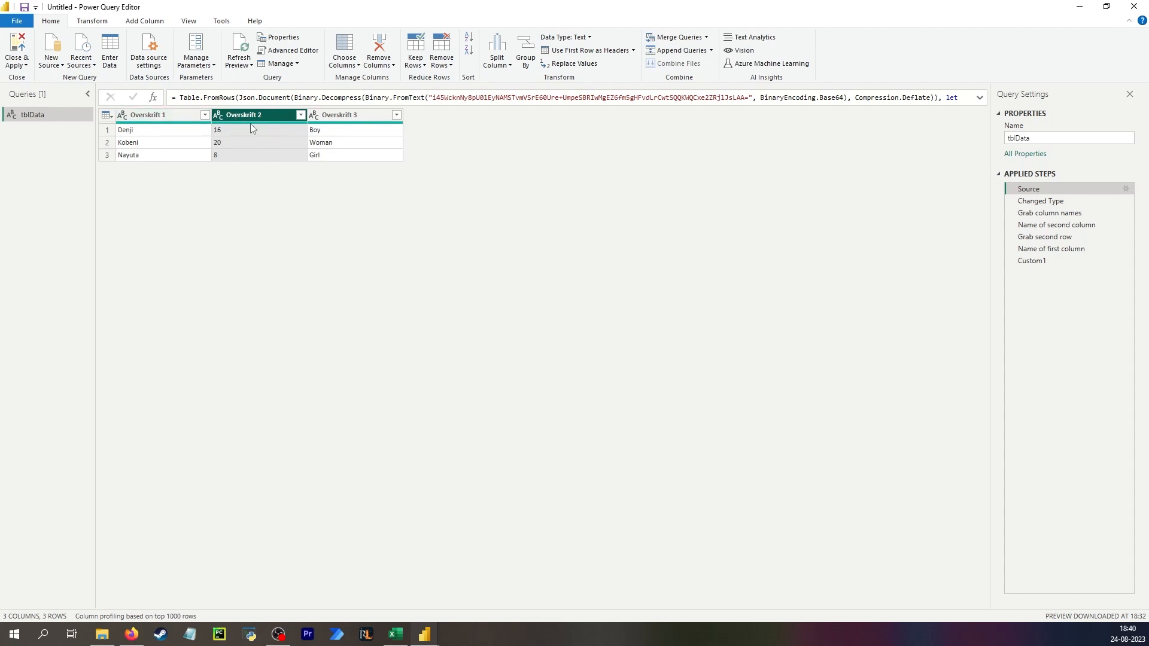
pyautogui.moveTo(246, 125)
pyautogui.click(1057, 225)
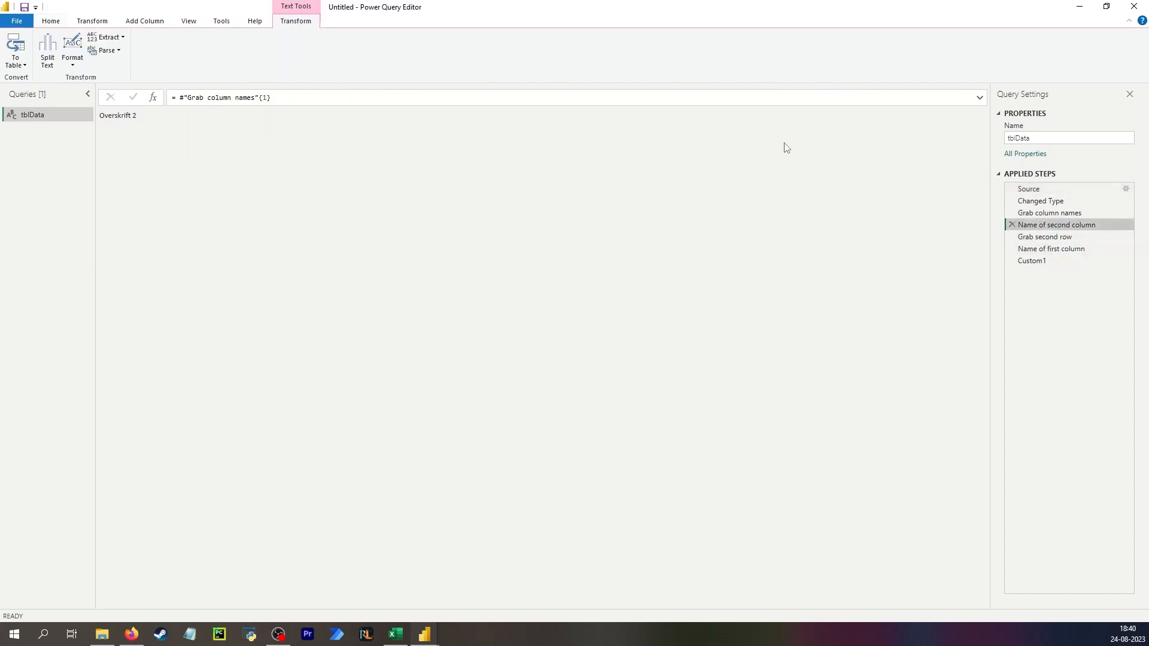
pyautogui.moveTo(313, 95); pyautogui.dragTo(175, 100)
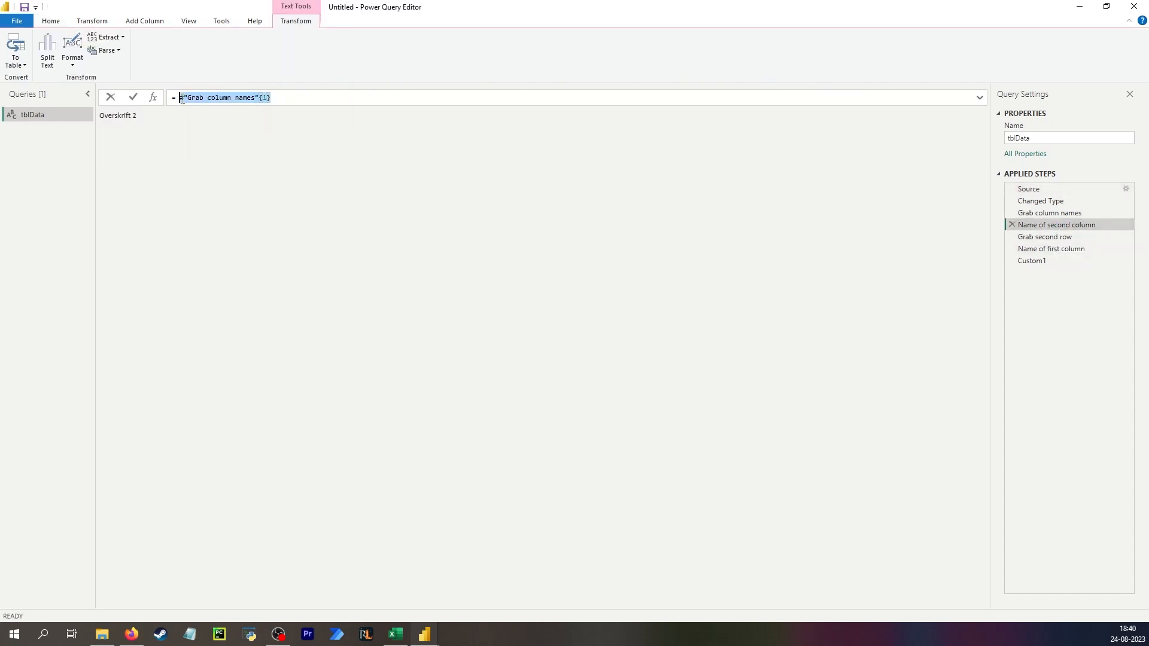
pyautogui.click(309, 162)
# - Add a new custom step after Custom1 whose formula returns Source
pyautogui.click(1050, 263)
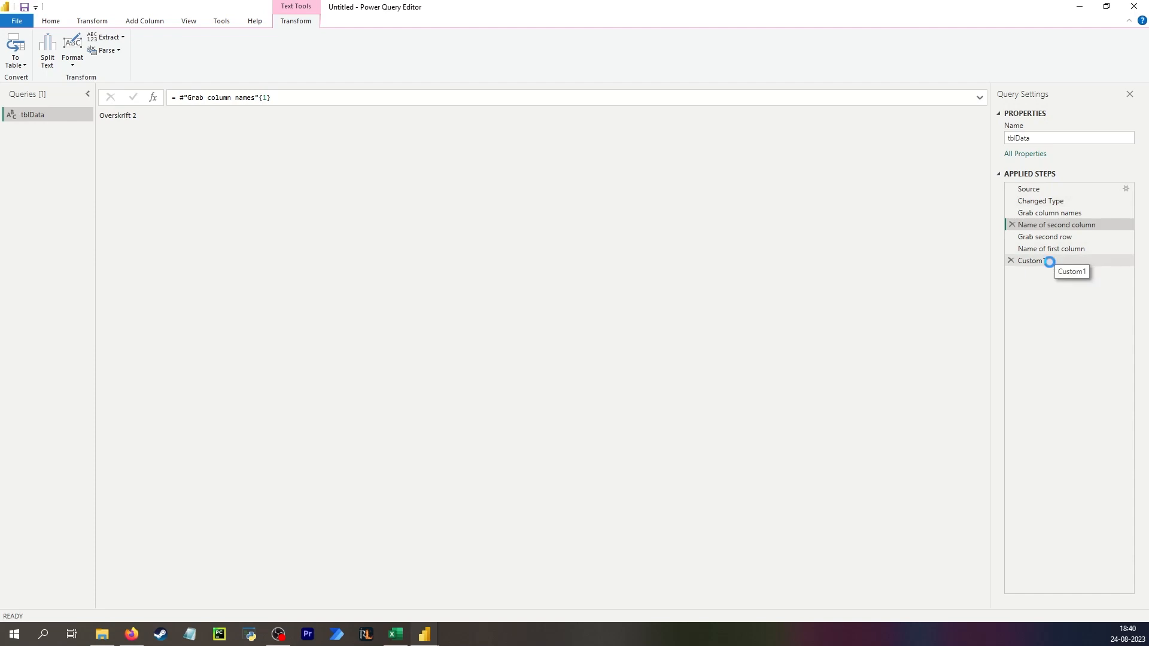
pyautogui.click(153, 97)
pyautogui.moveTo(208, 98); pyautogui.dragTo(176, 98)
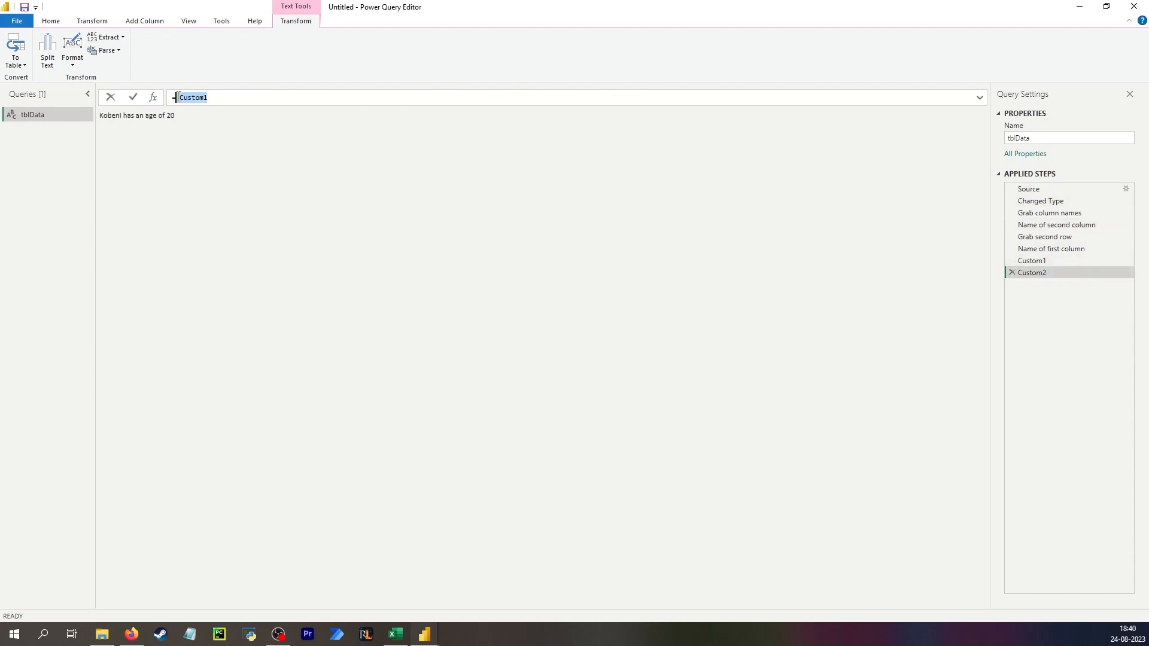
pyautogui.write('Source')
pyautogui.press('Return')
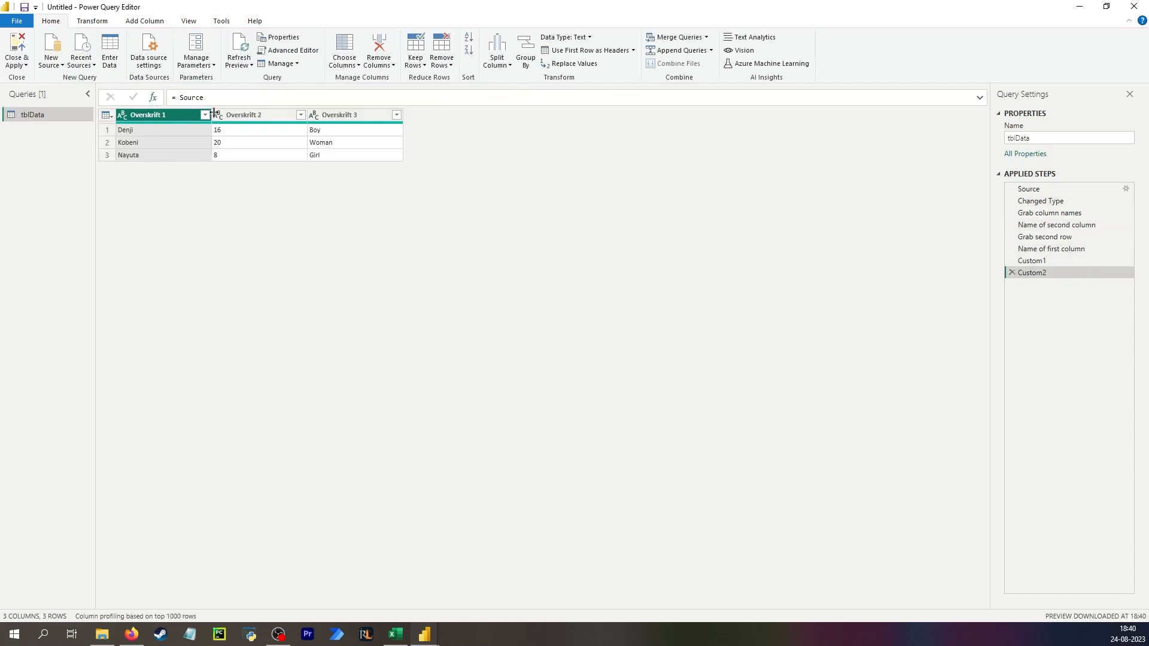
# - Rename the second column to Age
pyautogui.click(301, 116)
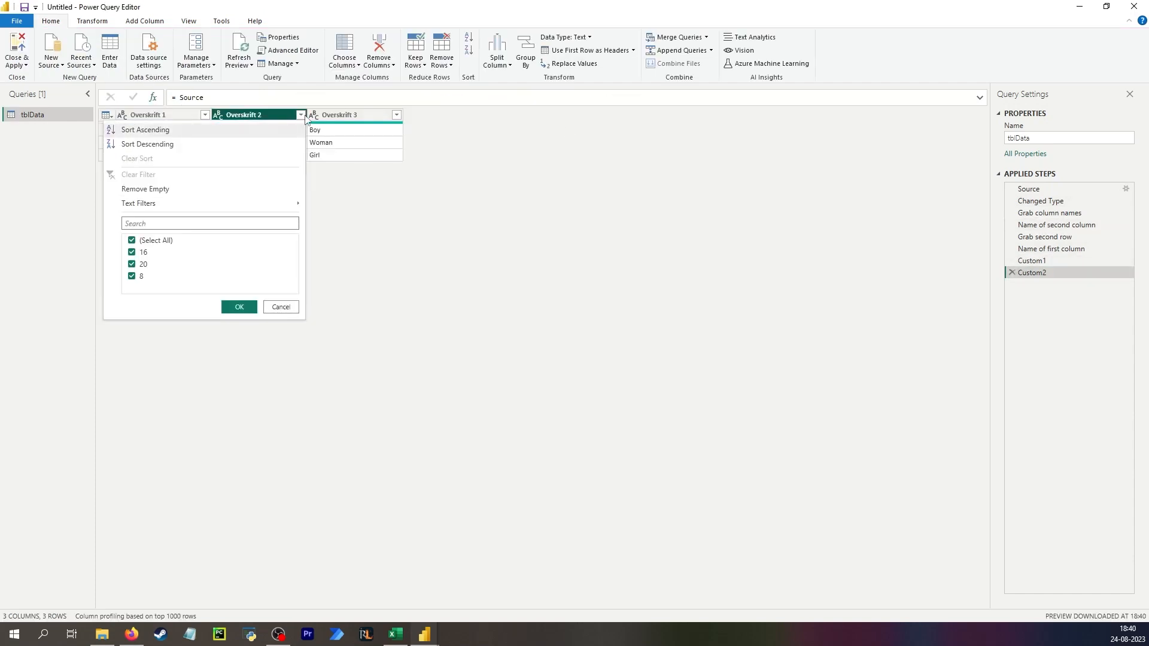
pyautogui.doubleClick(246, 116)
pyautogui.write('Age')
pyautogui.press('Return')
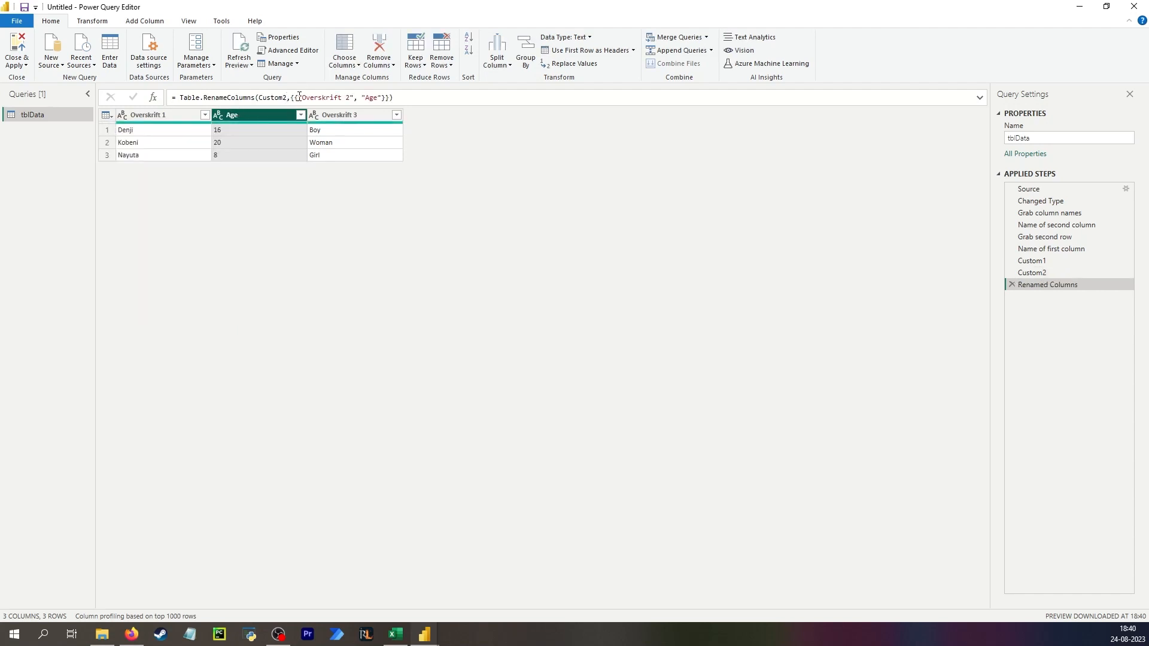
# - In the Renamed Columns formula, replace the hardcoded "Overskrift 2" with the #"Name of second column" step reference
pyautogui.click(302, 97)
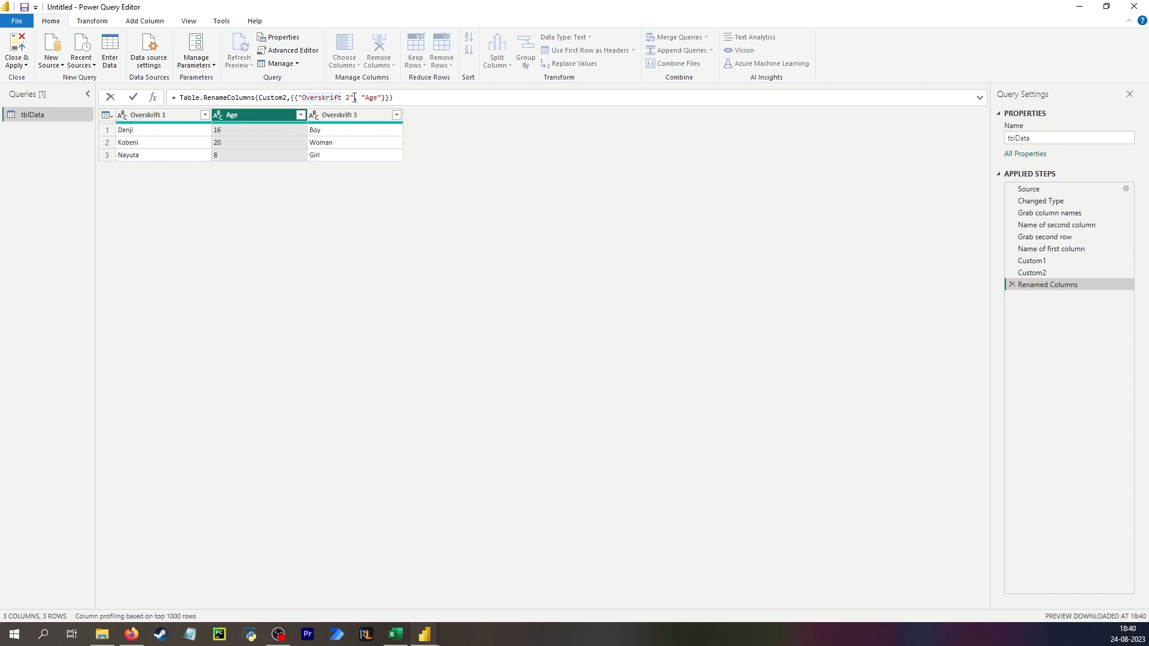
pyautogui.moveTo(354, 98); pyautogui.dragTo(298, 98)
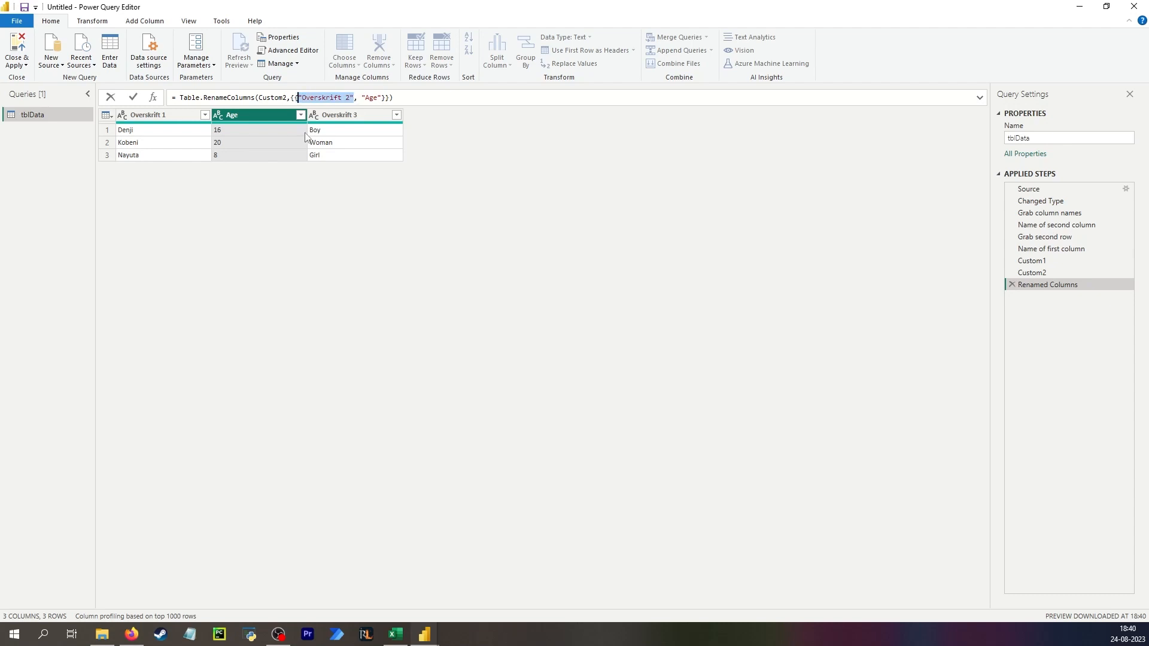
pyautogui.press('Delete')
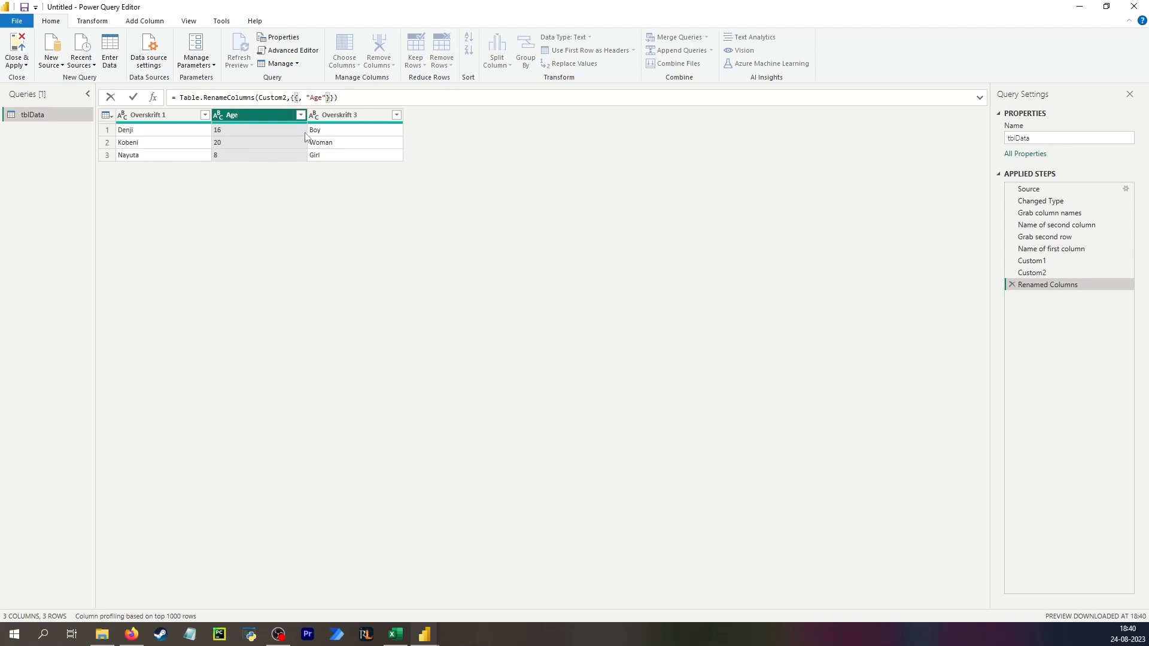
pyautogui.write('#"Na')
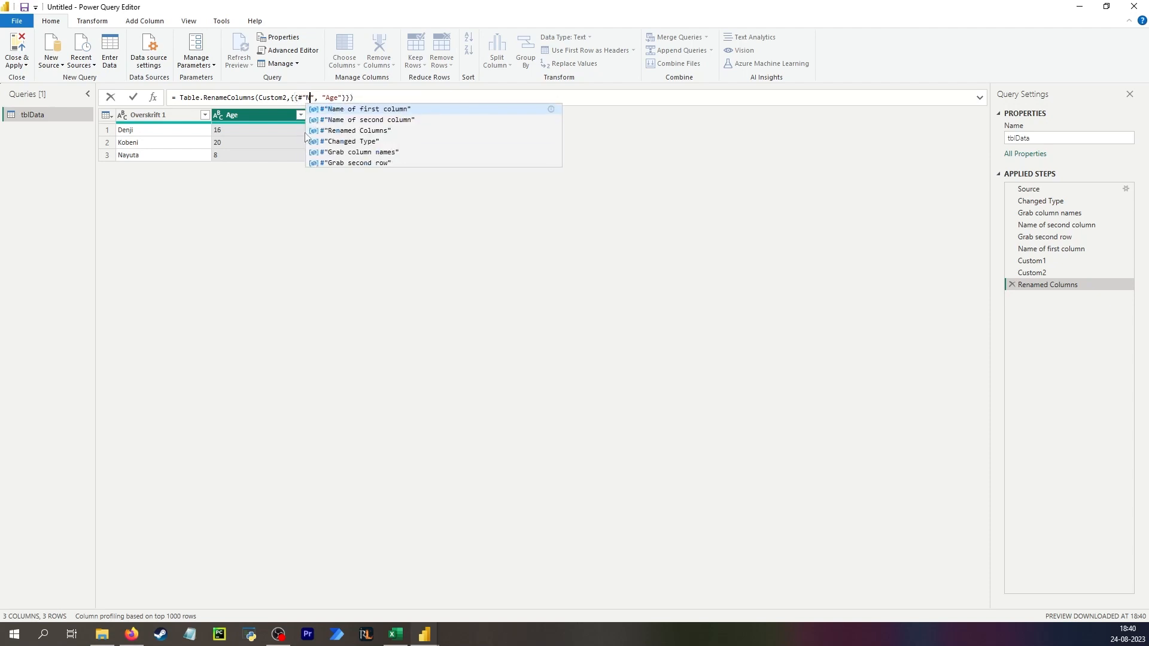
pyautogui.press('Down')
pyautogui.press('Return')
pyautogui.press('Return')
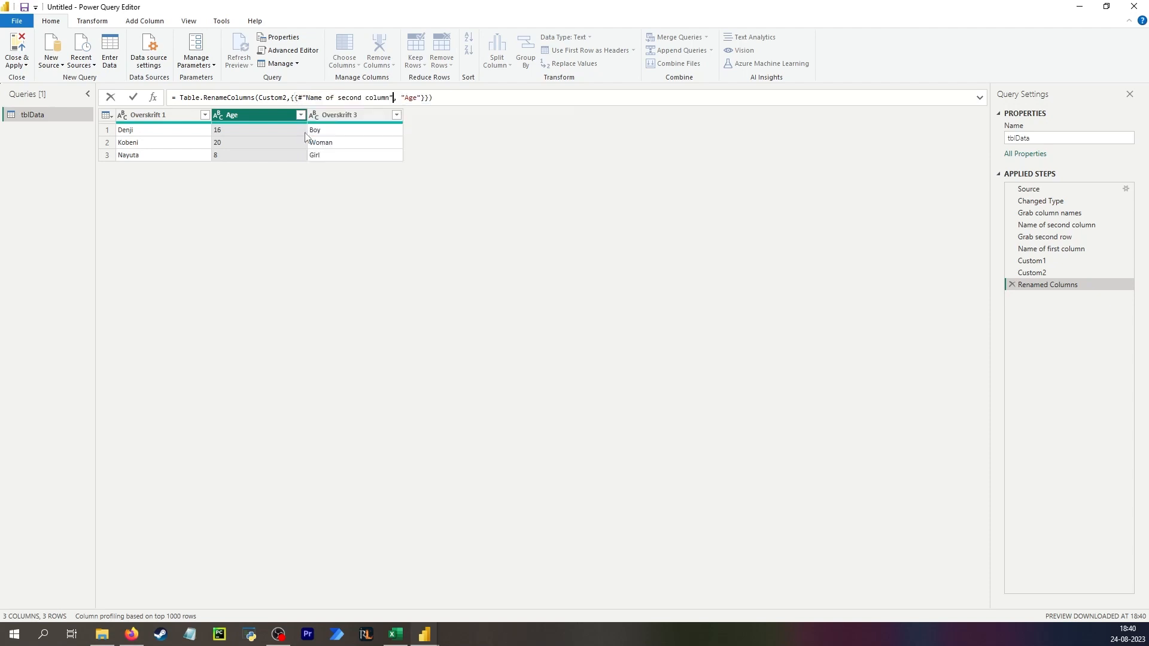